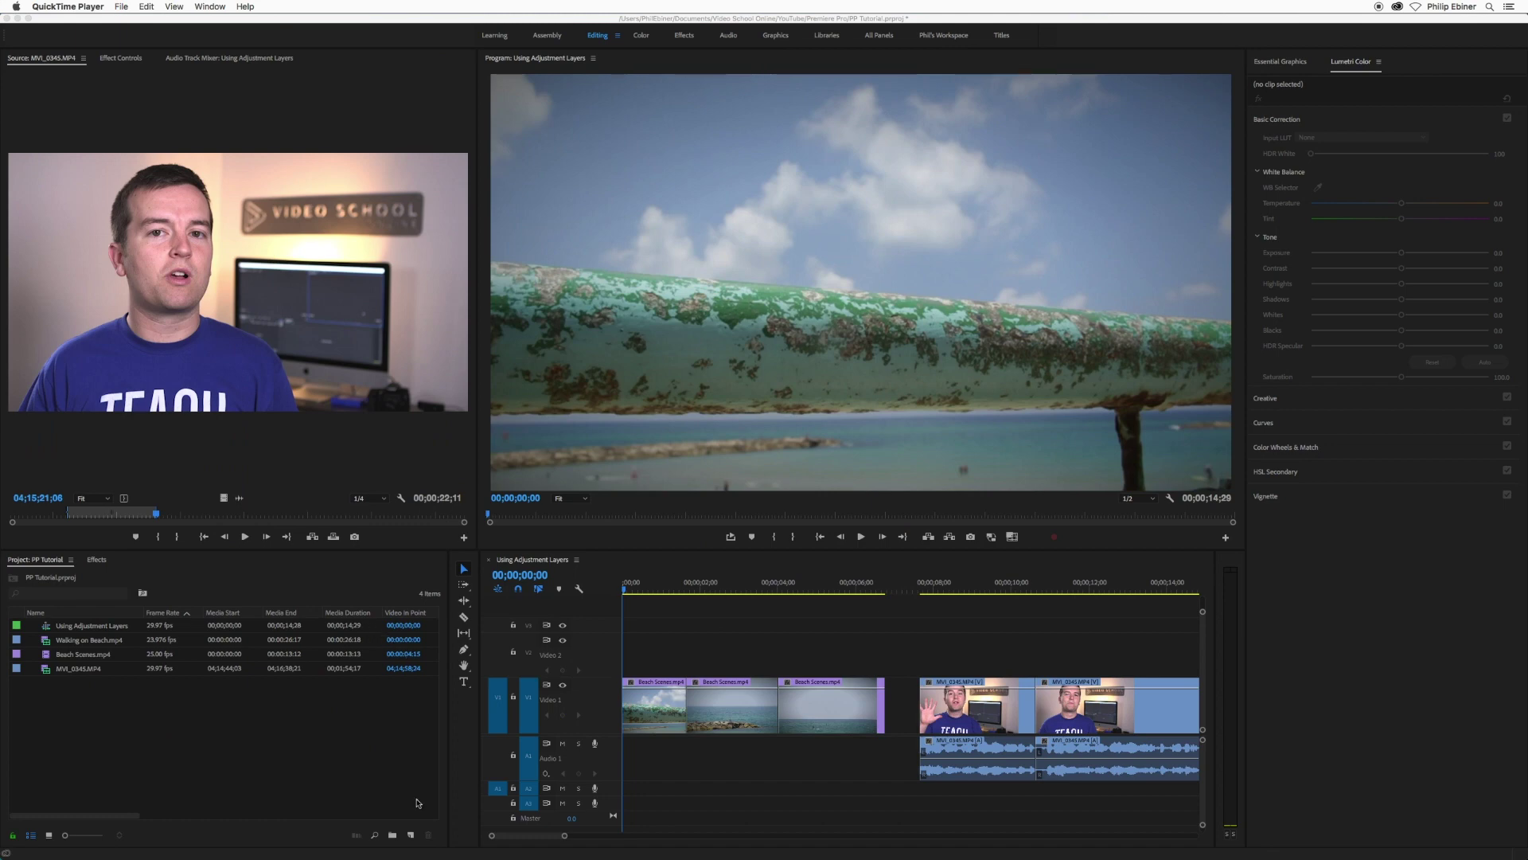
Create a new 1920×1080 Adjustment Layer item from the Project panel's New Item menu.
click(412, 837)
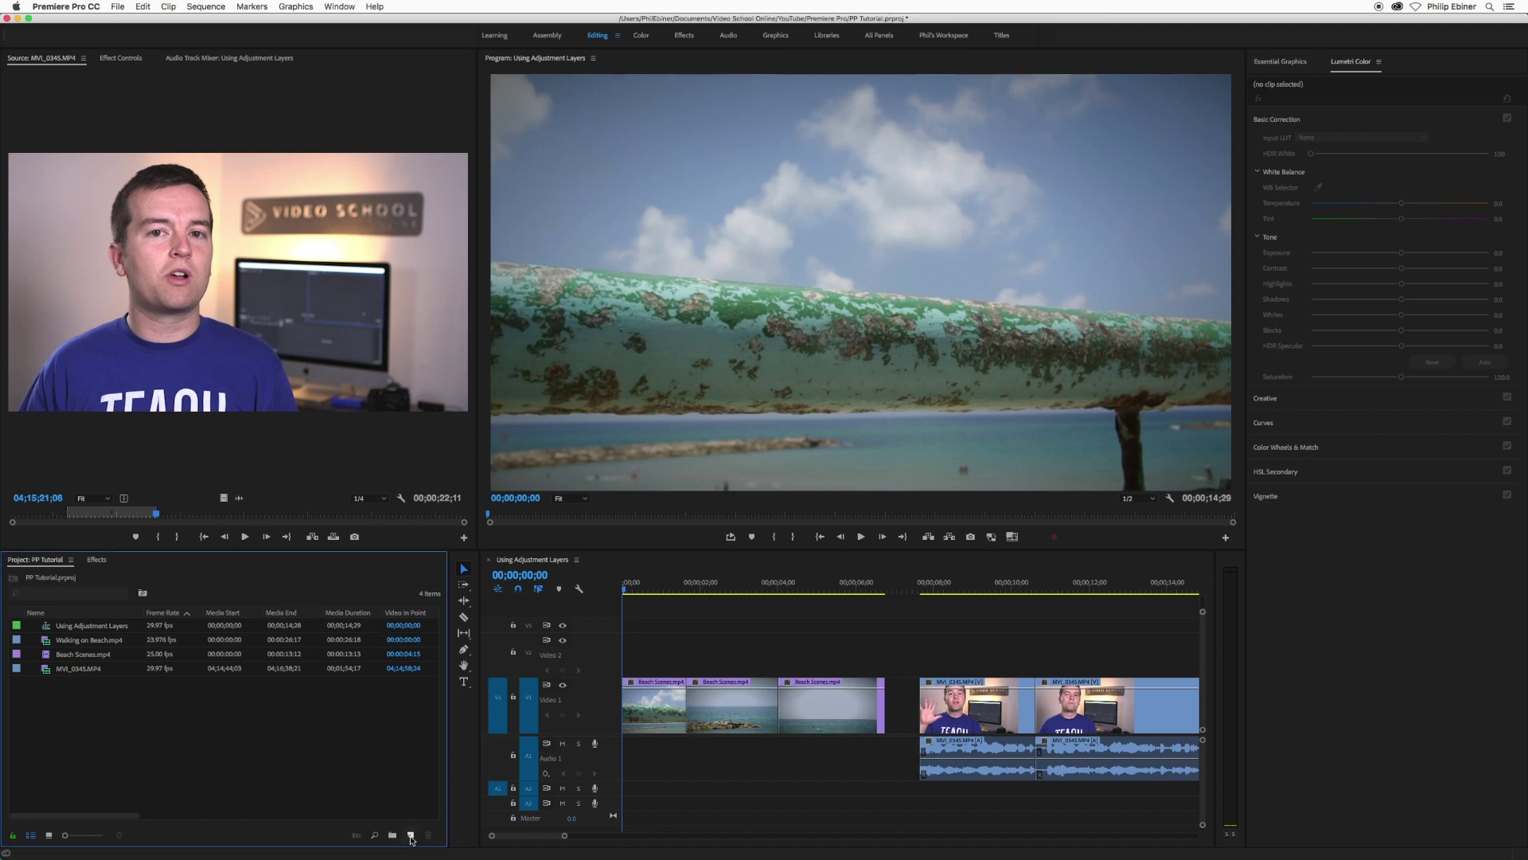
click(412, 837)
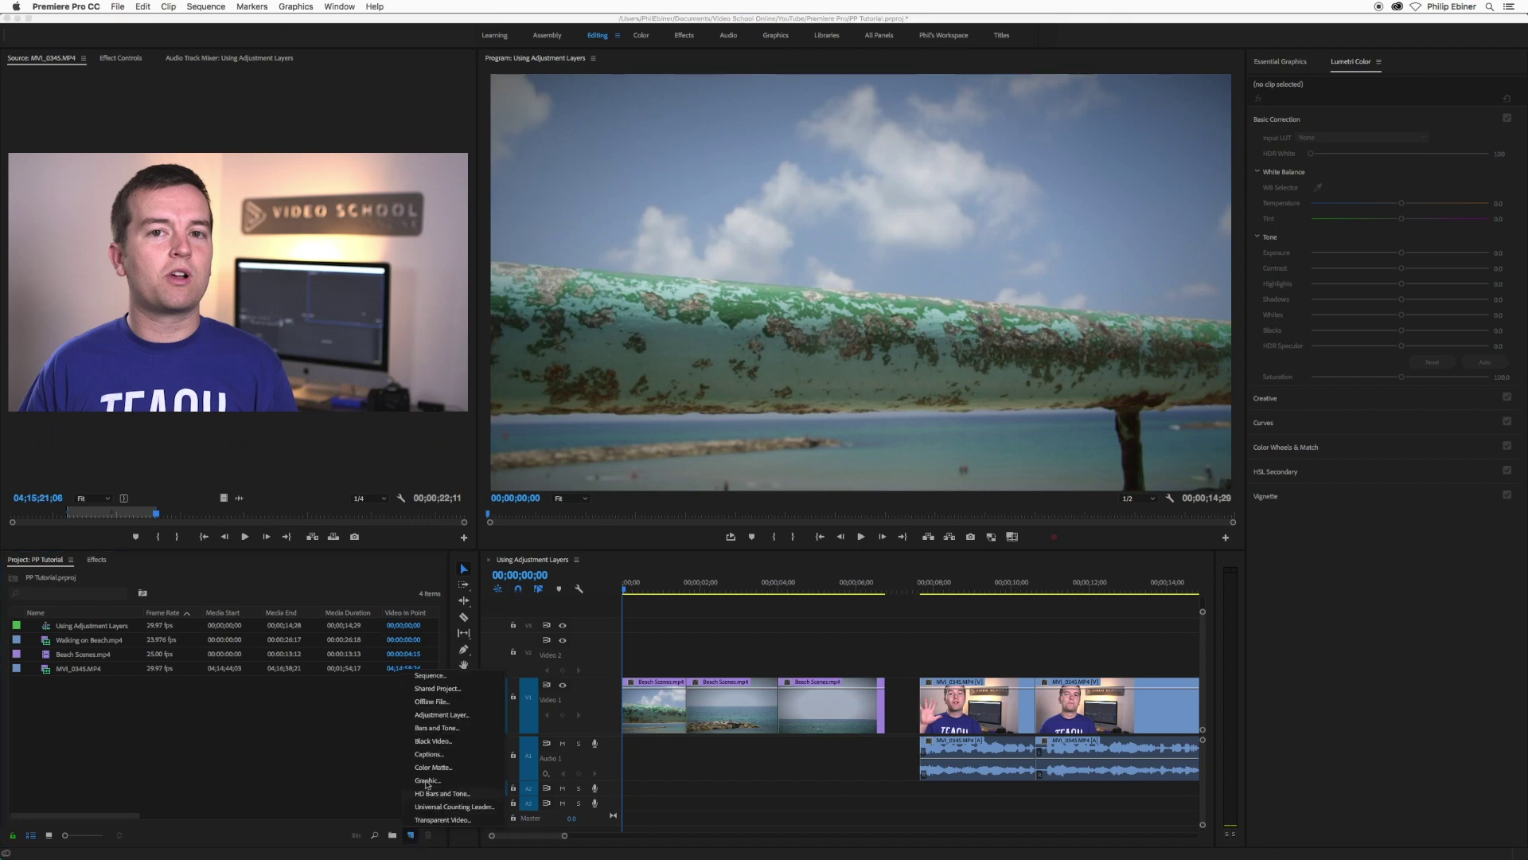
click(438, 716)
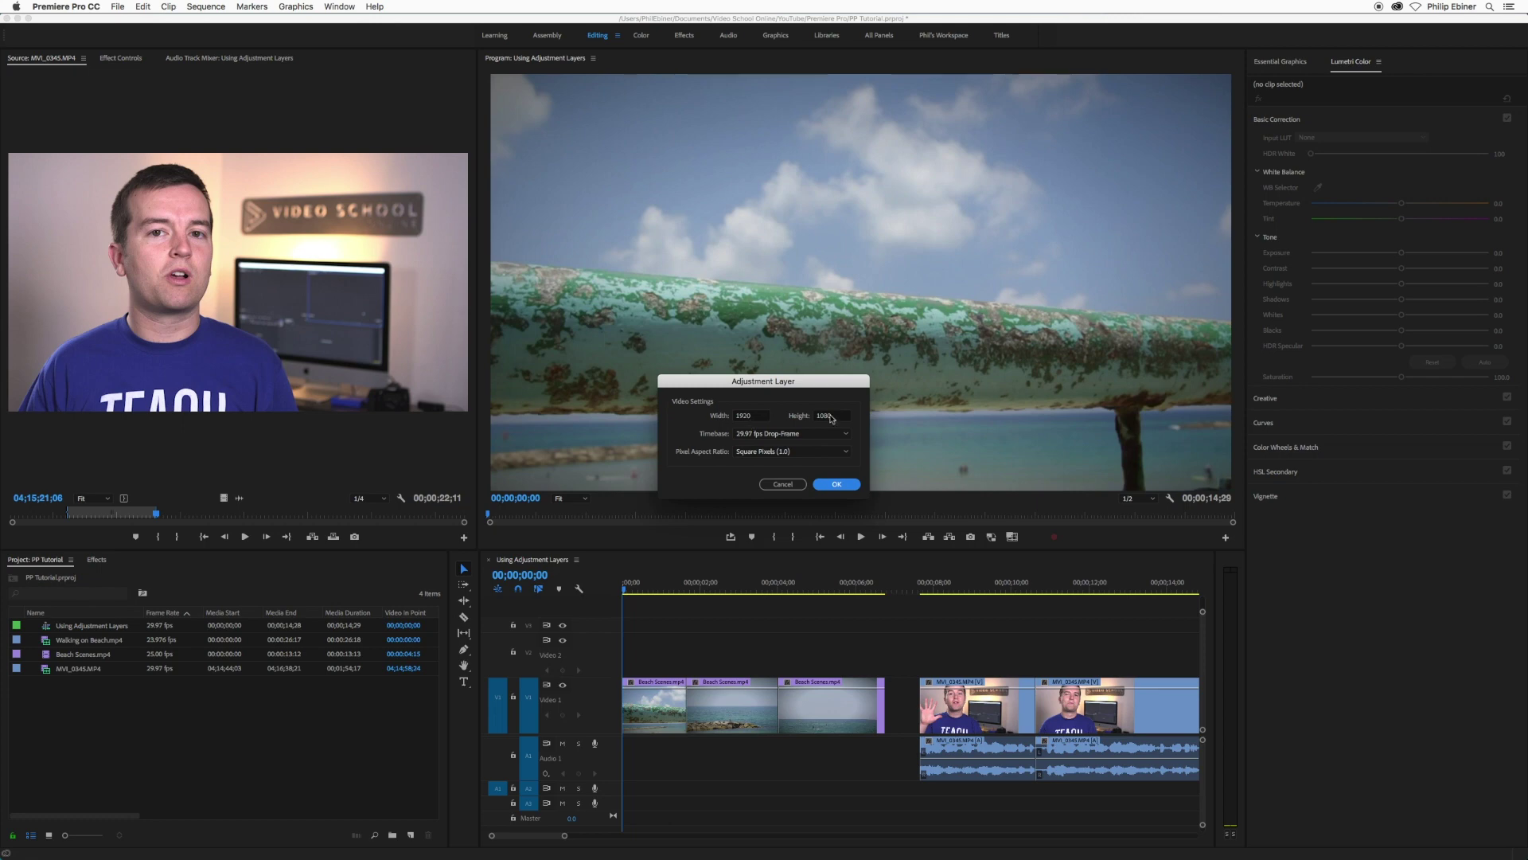
click(836, 486)
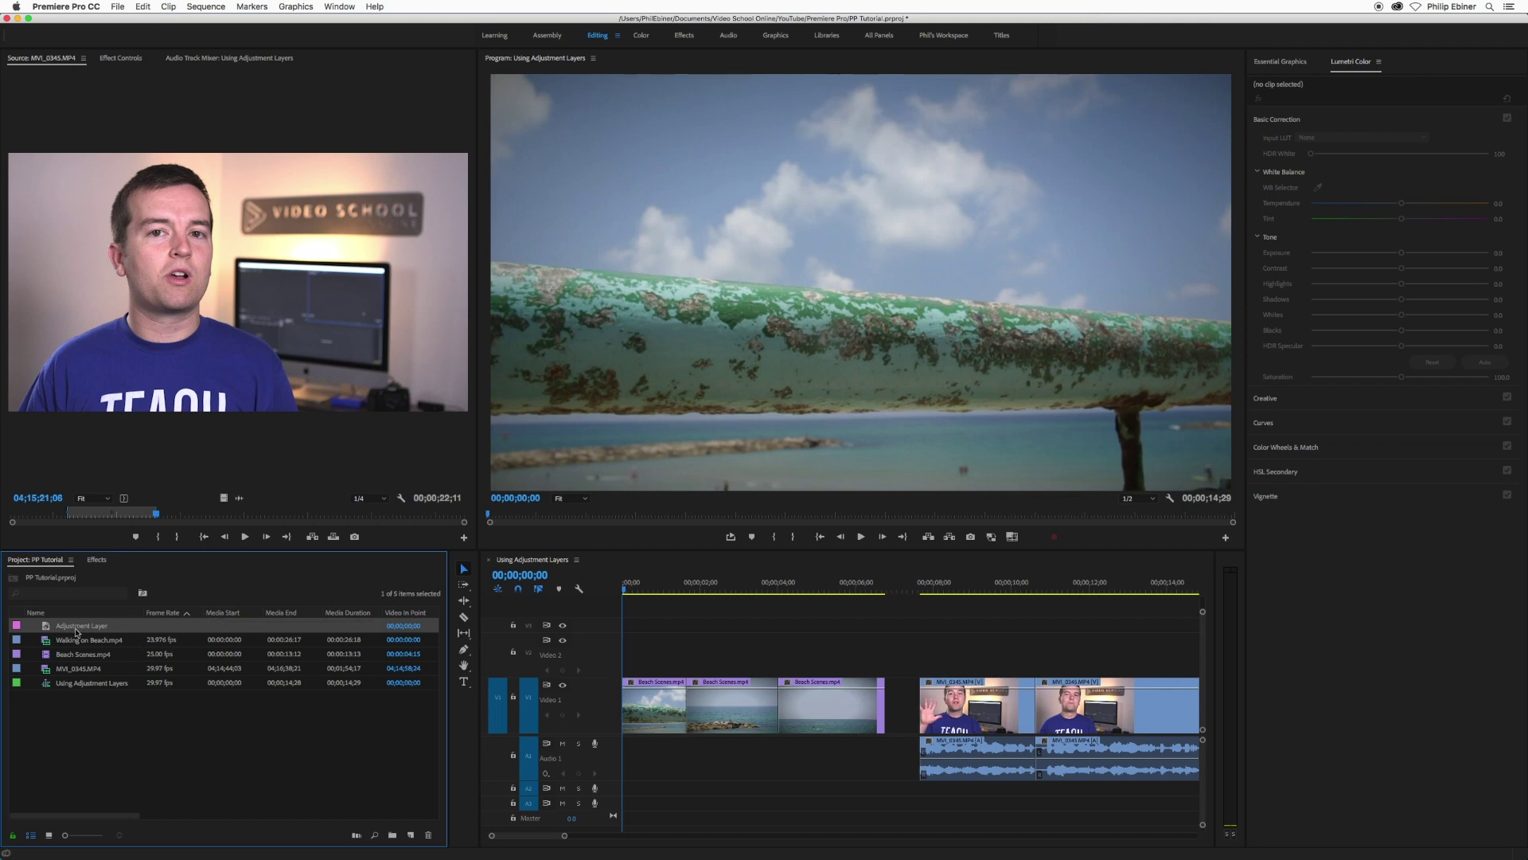
Drag the Adjustment Layer onto track V2 at the sequence start, over the opening beach clips.
drag(79, 632, 623, 674)
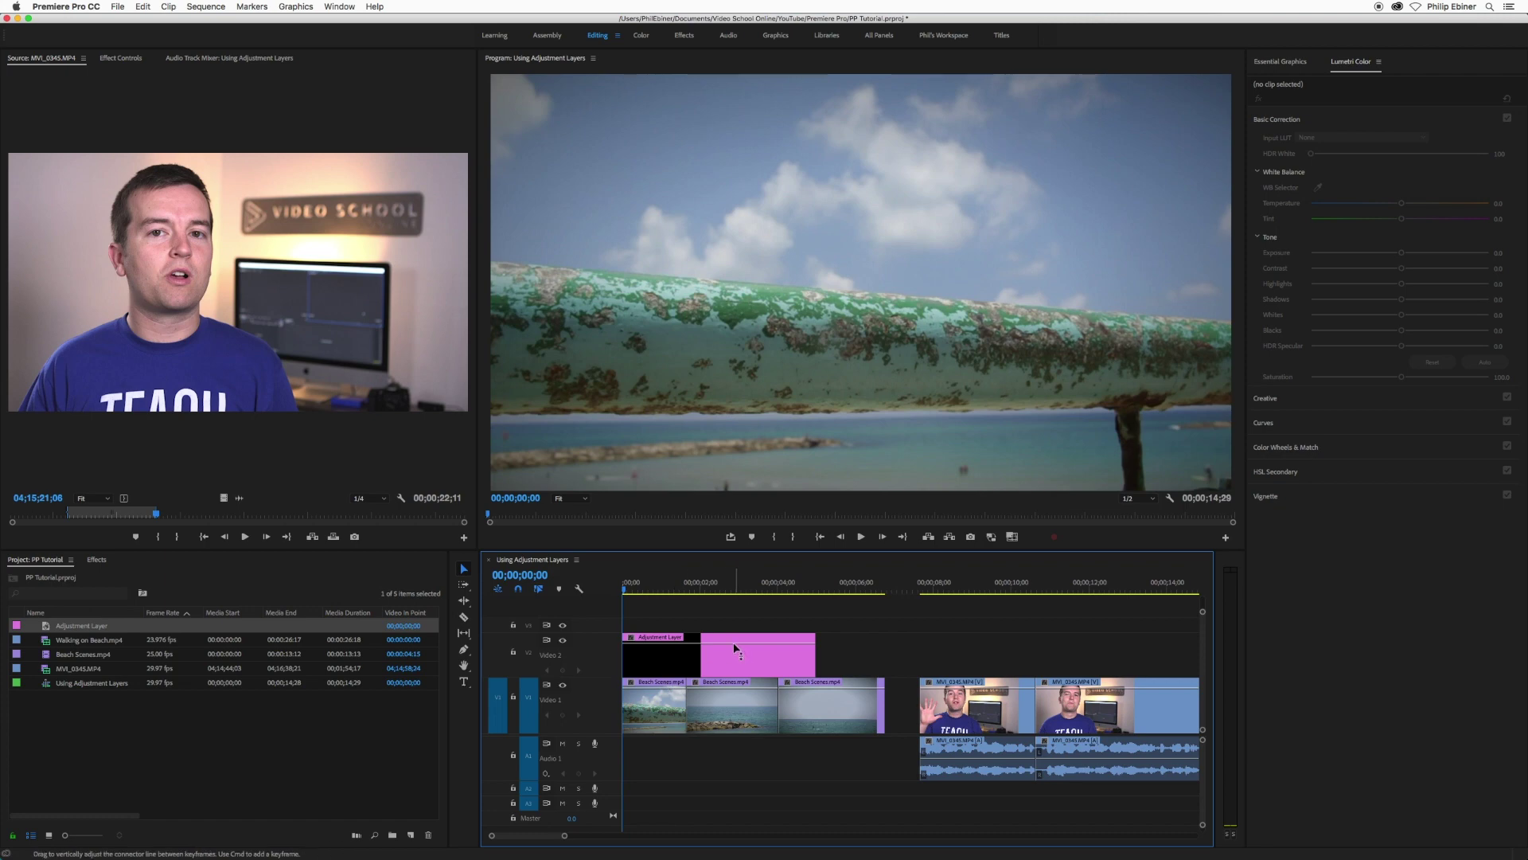
Apply Brightness & Contrast, found by searching 'br', to the adjustment layer and view its Effect Controls.
click(652, 587)
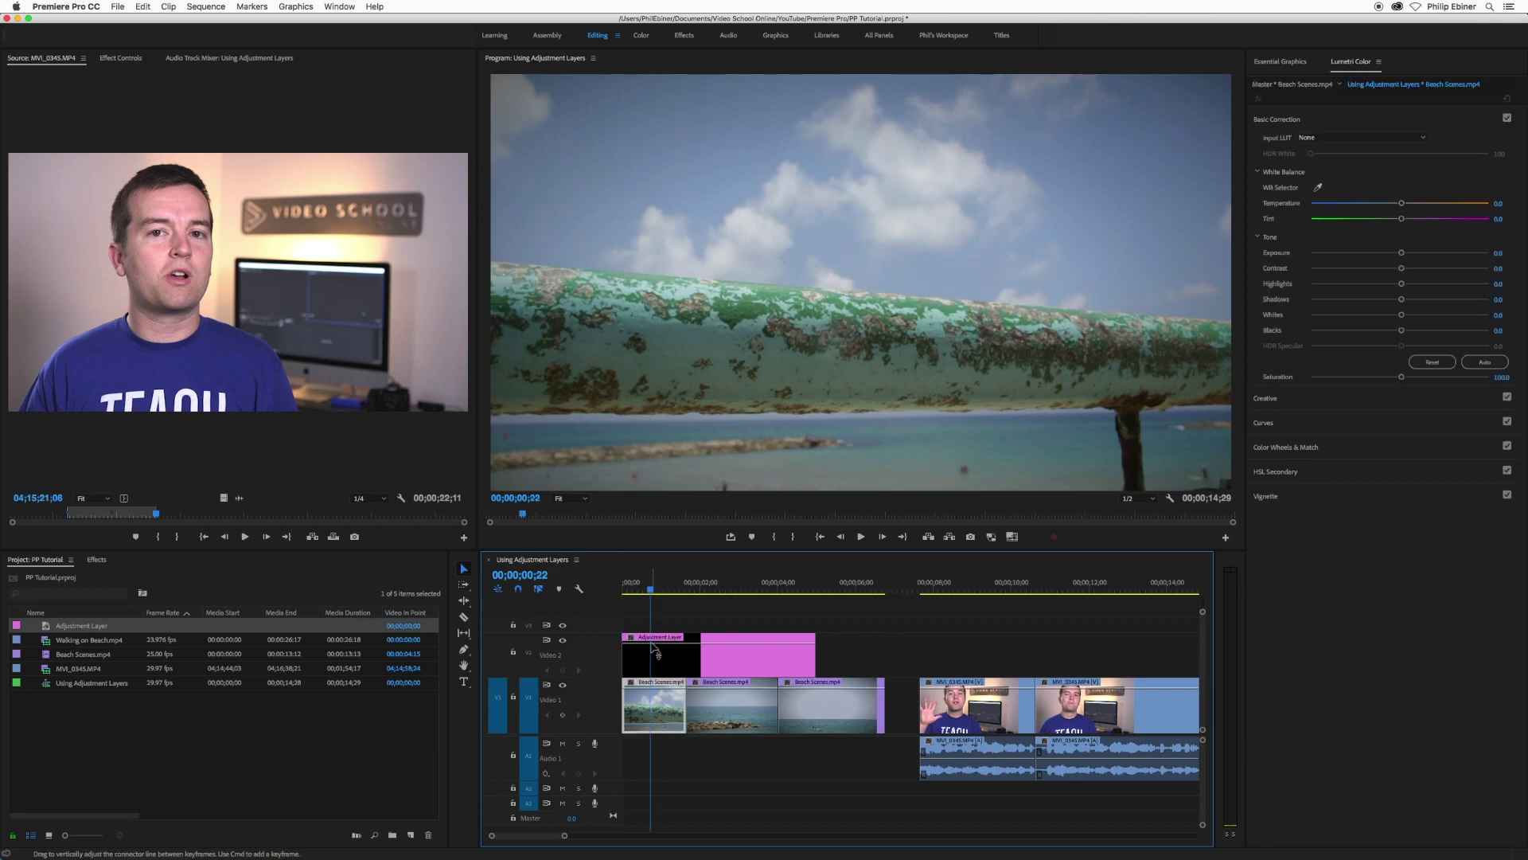
click(649, 657)
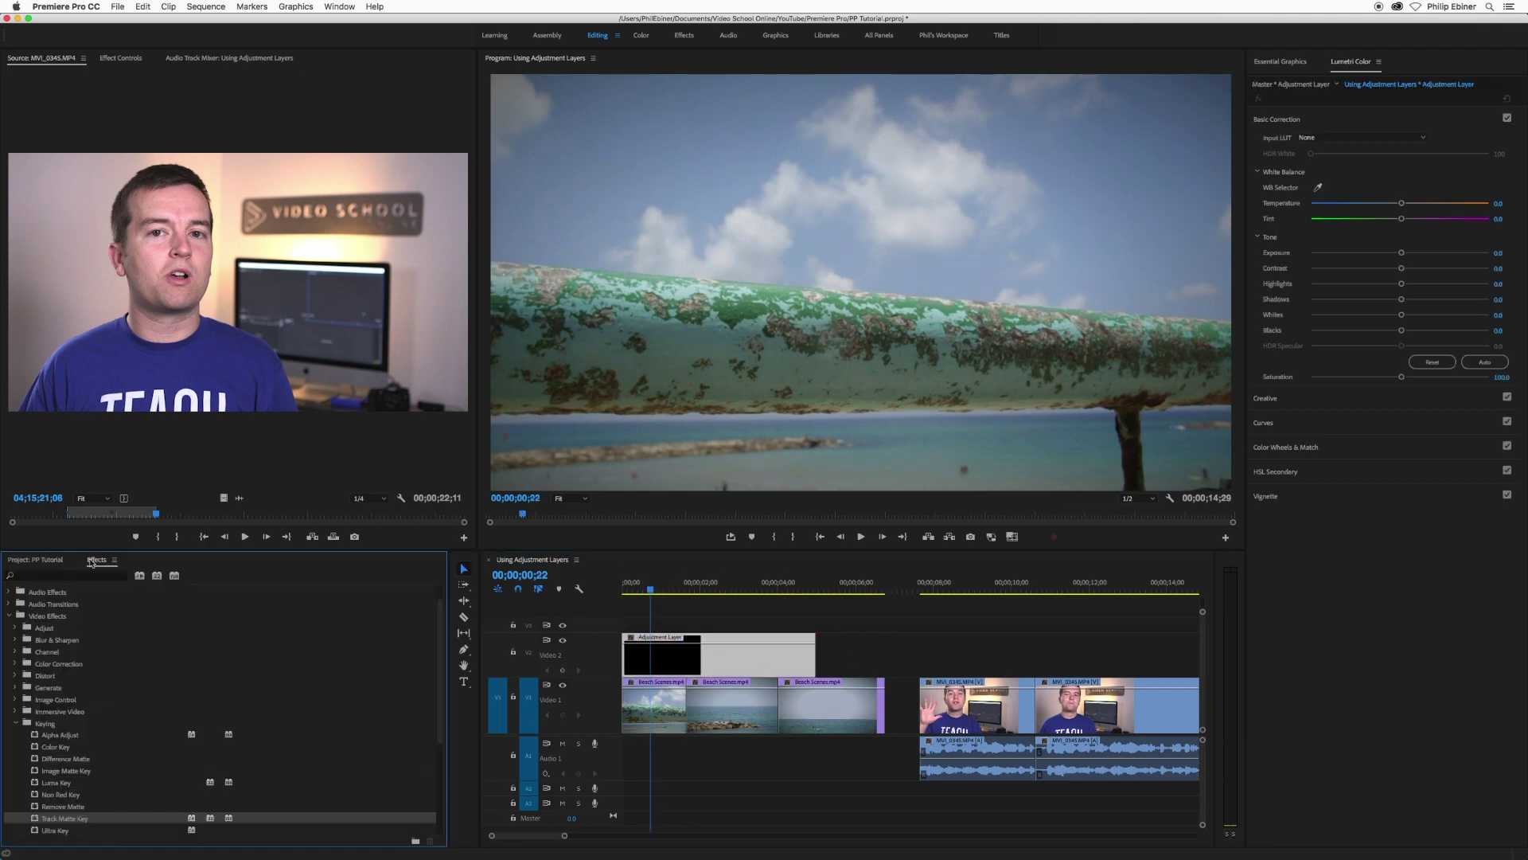
click(96, 559)
click(69, 577)
text(bright)
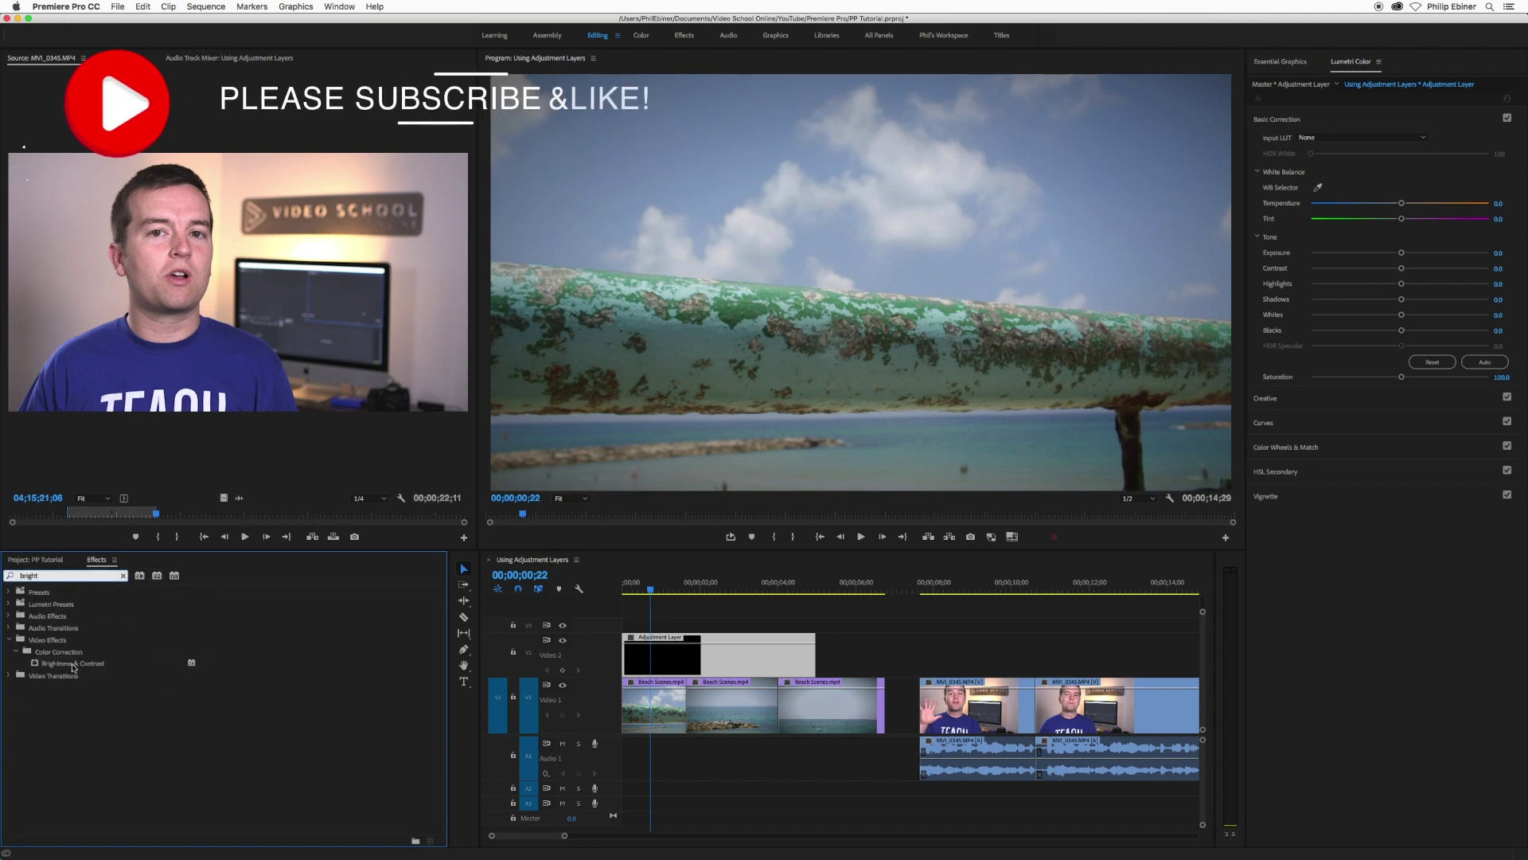
drag(48, 663, 663, 639)
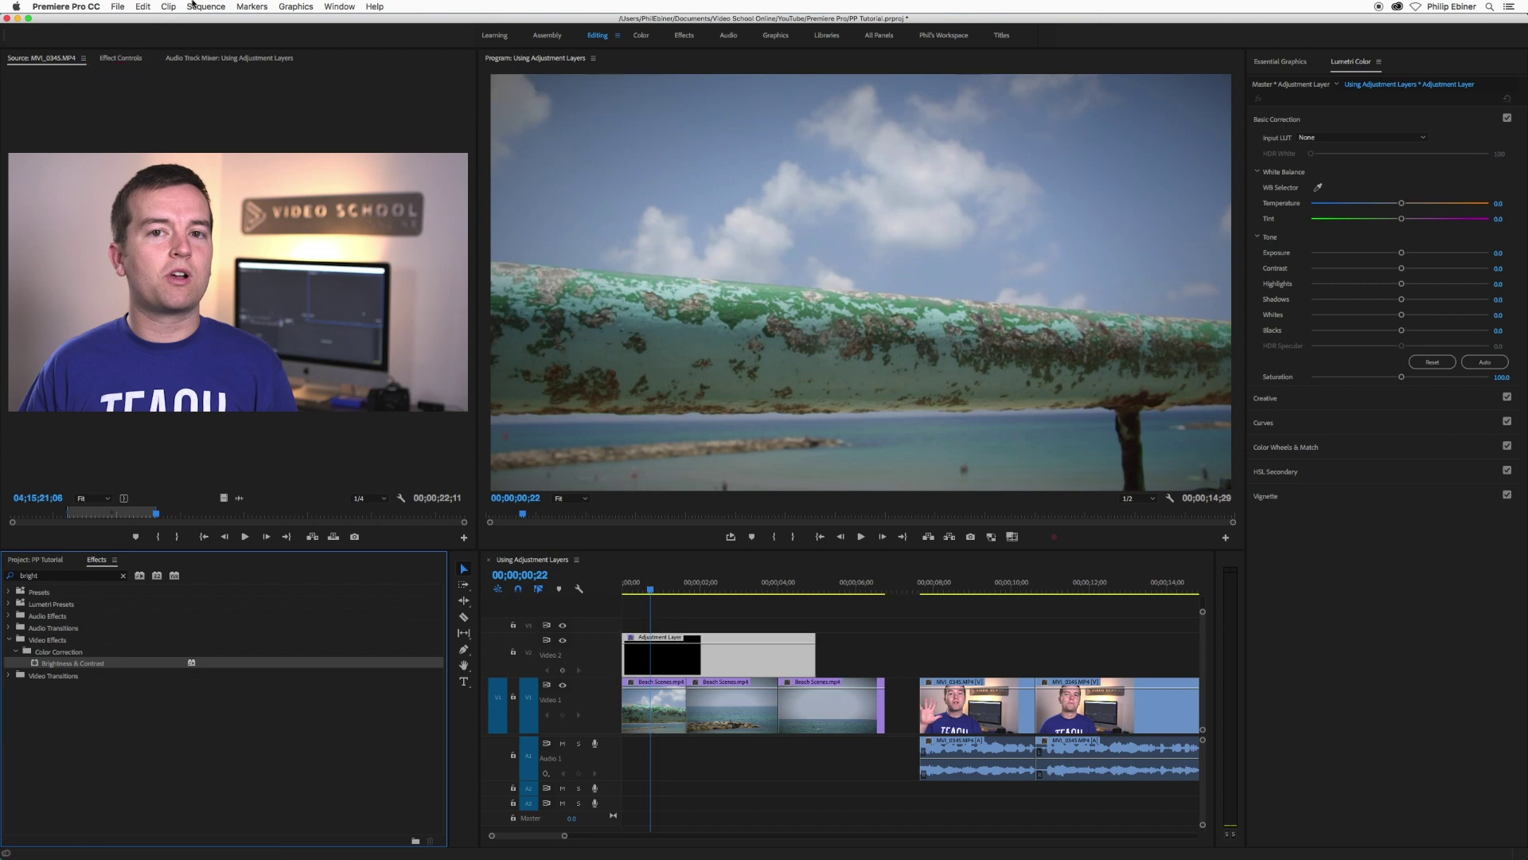
click(123, 58)
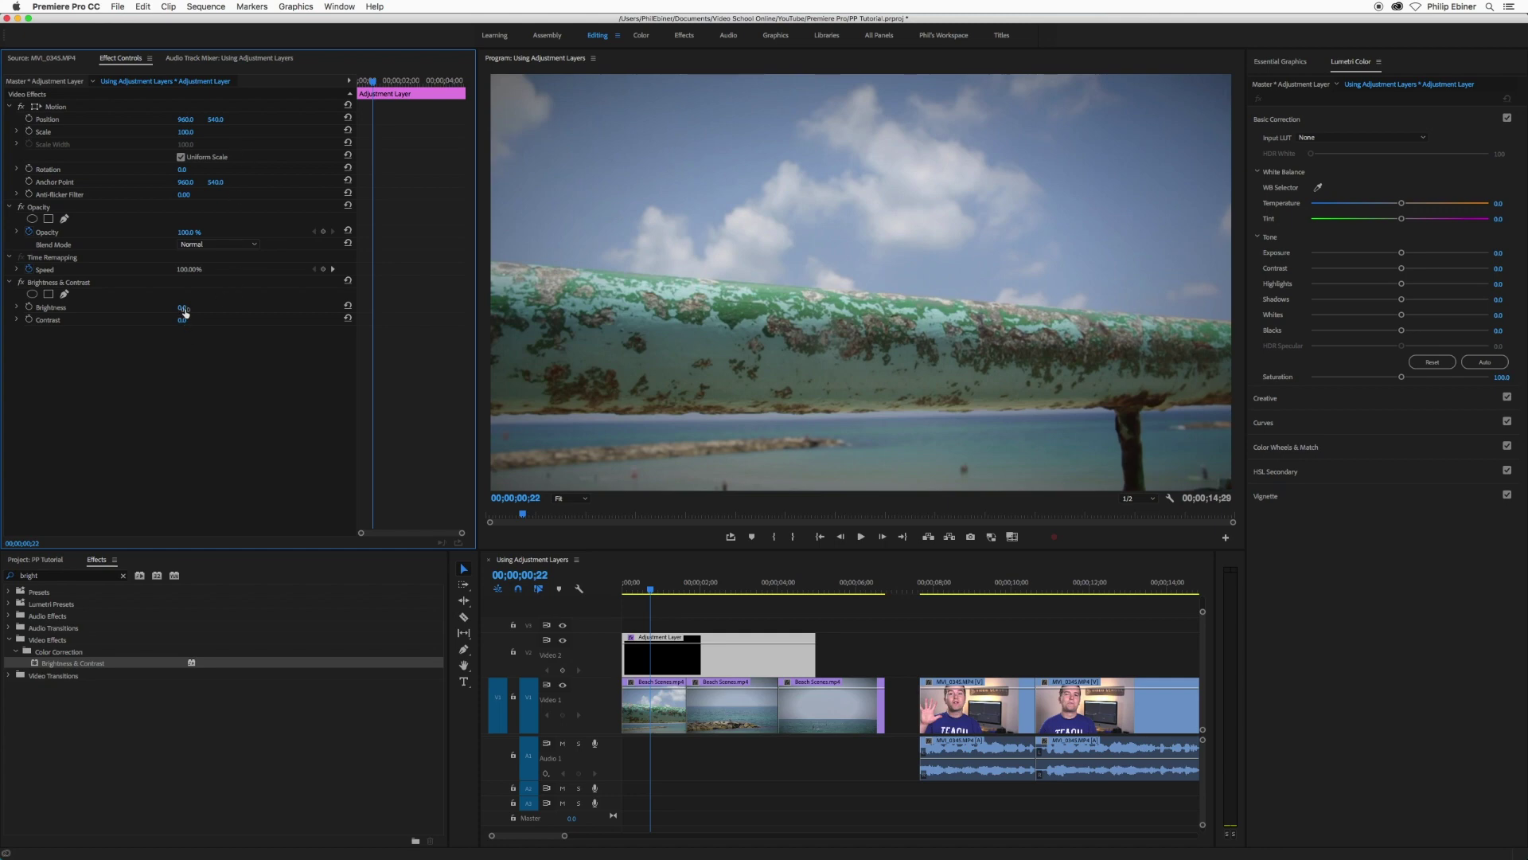
Set the adjustment layer's Brightness to -5.0 and Contrast to 44.0.
drag(184, 312, 152, 307)
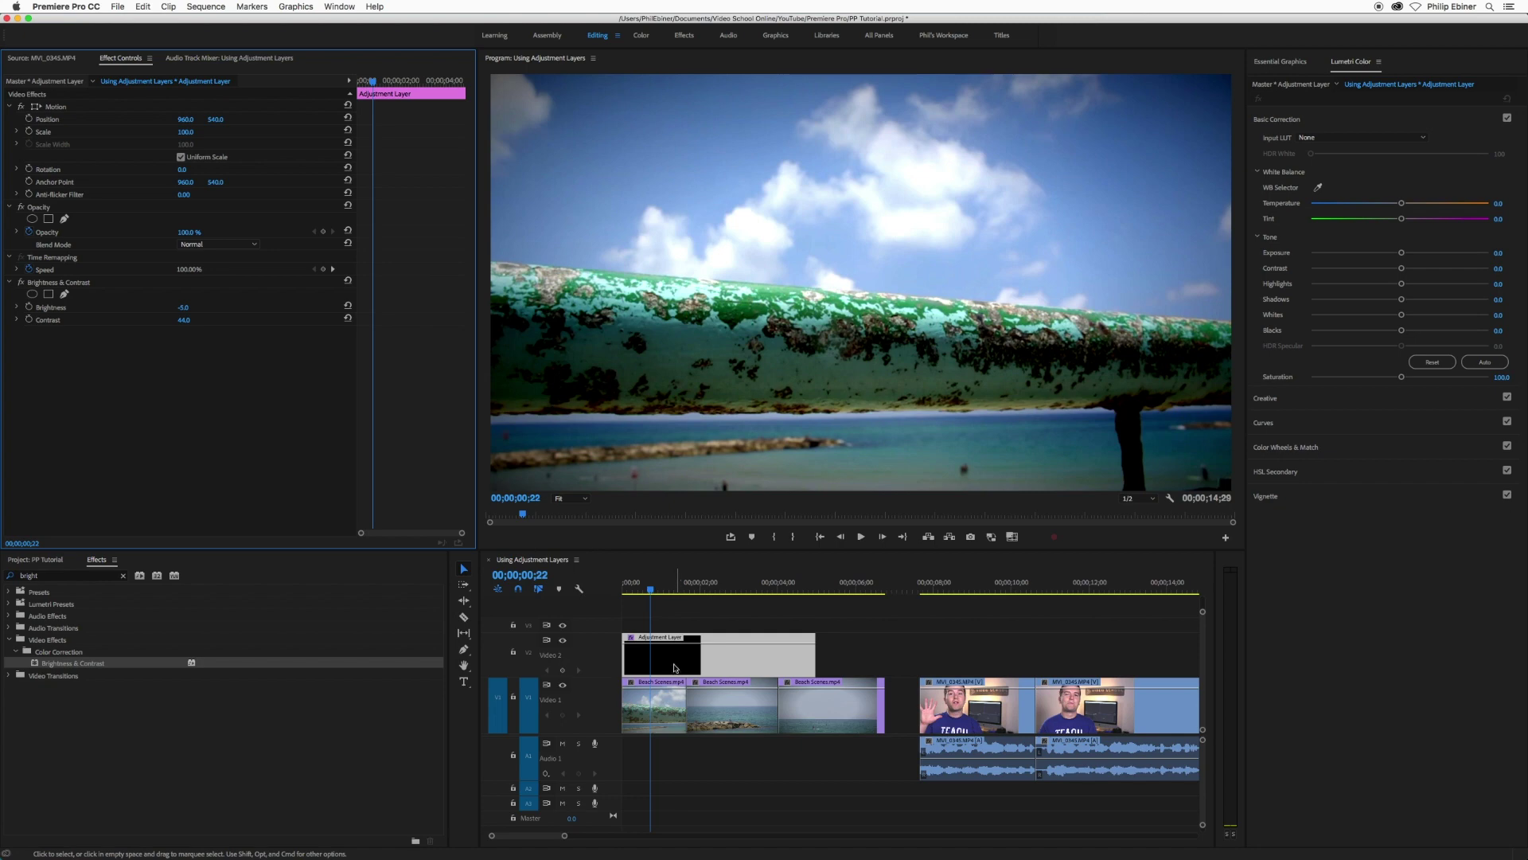
Compare the beach clip with and without the adjustment, then return the layer to the sequence start.
drag(677, 671, 714, 665)
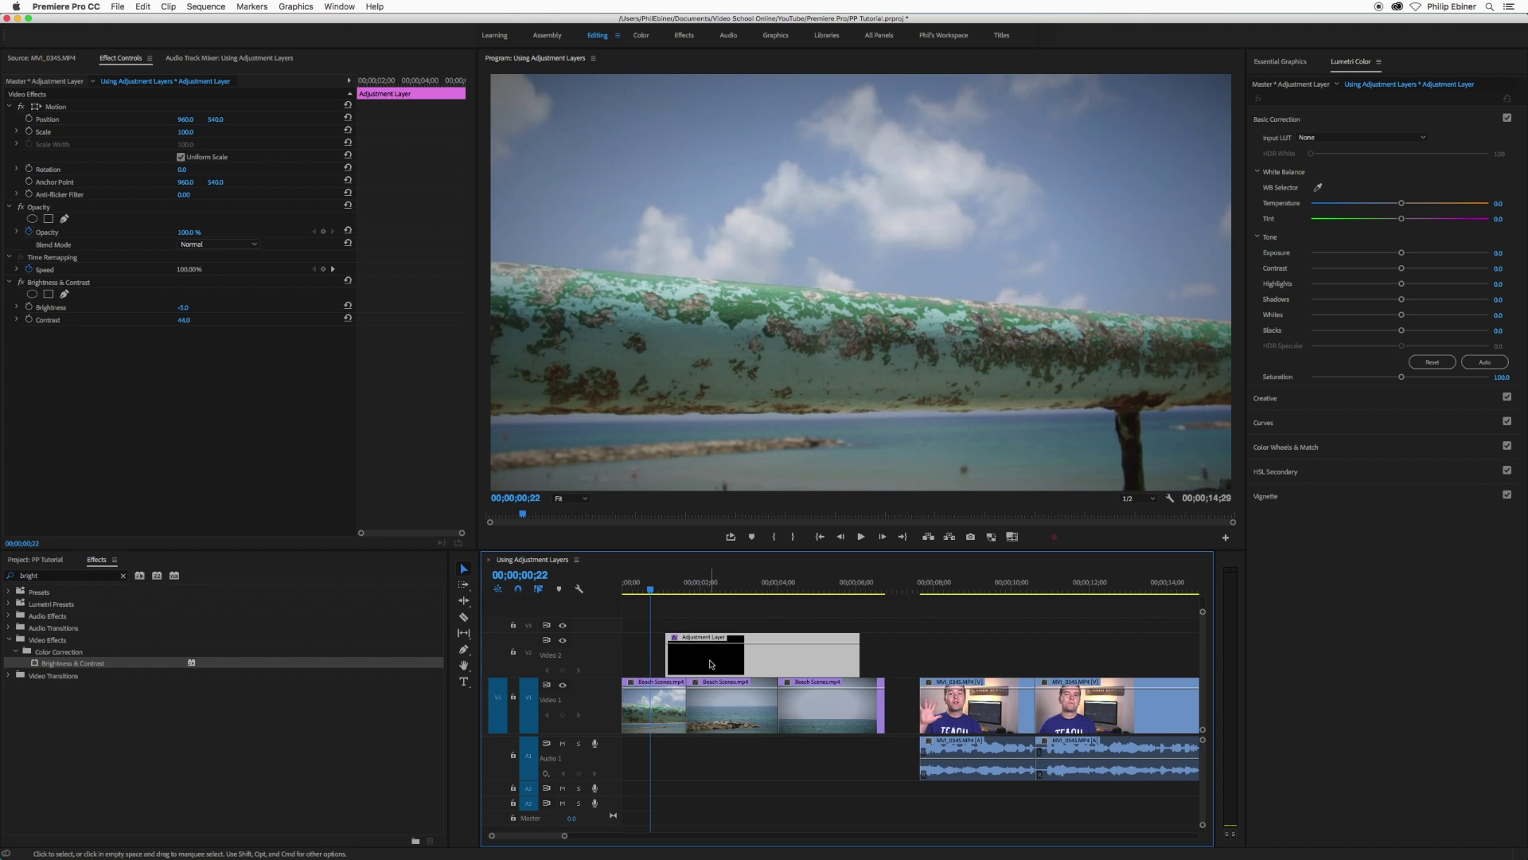
drag(654, 590, 670, 593)
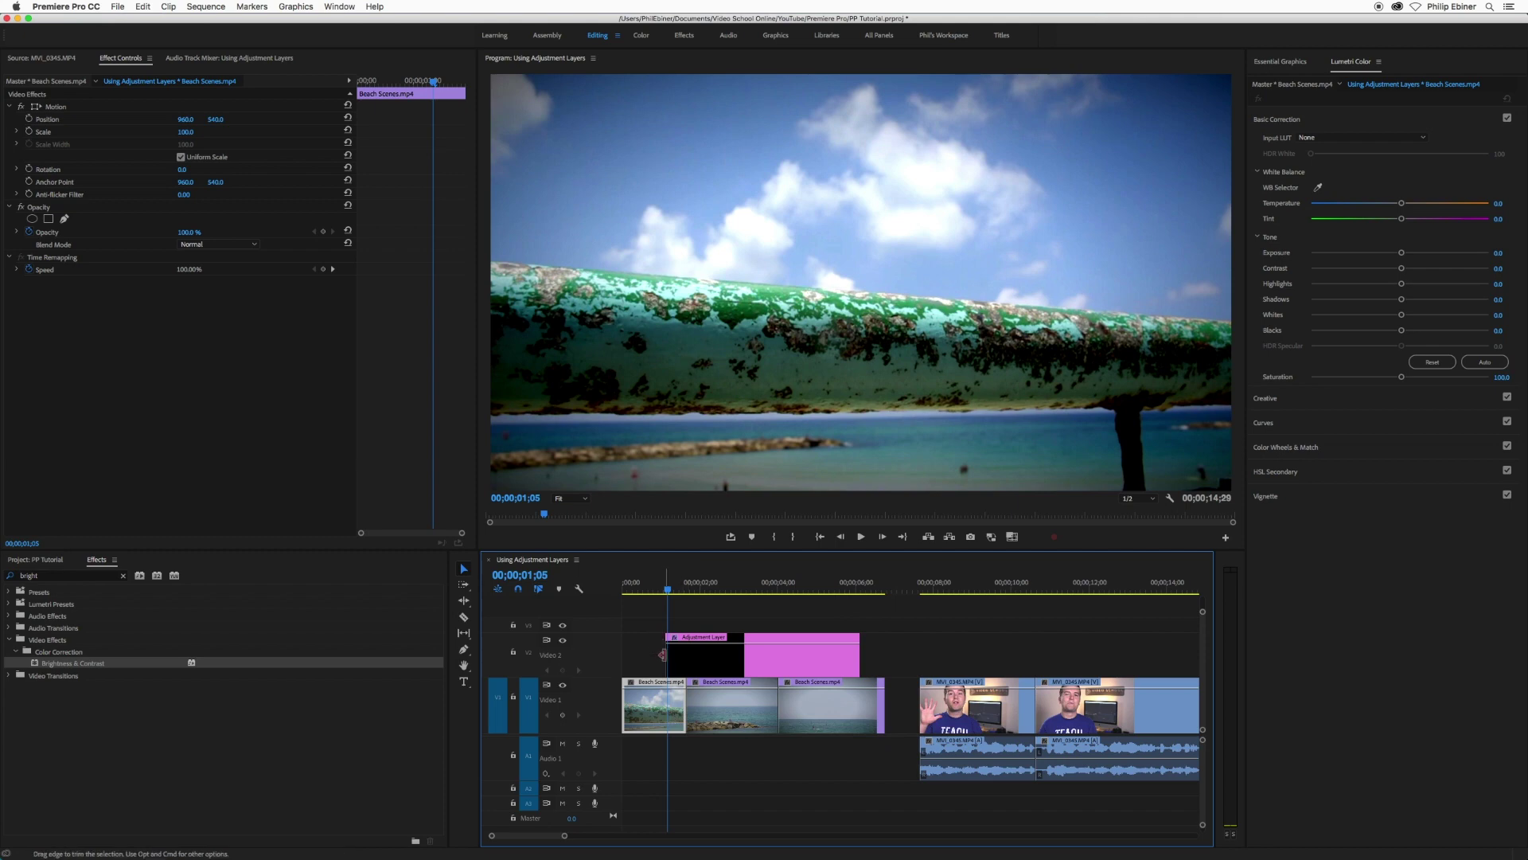
drag(710, 662, 667, 662)
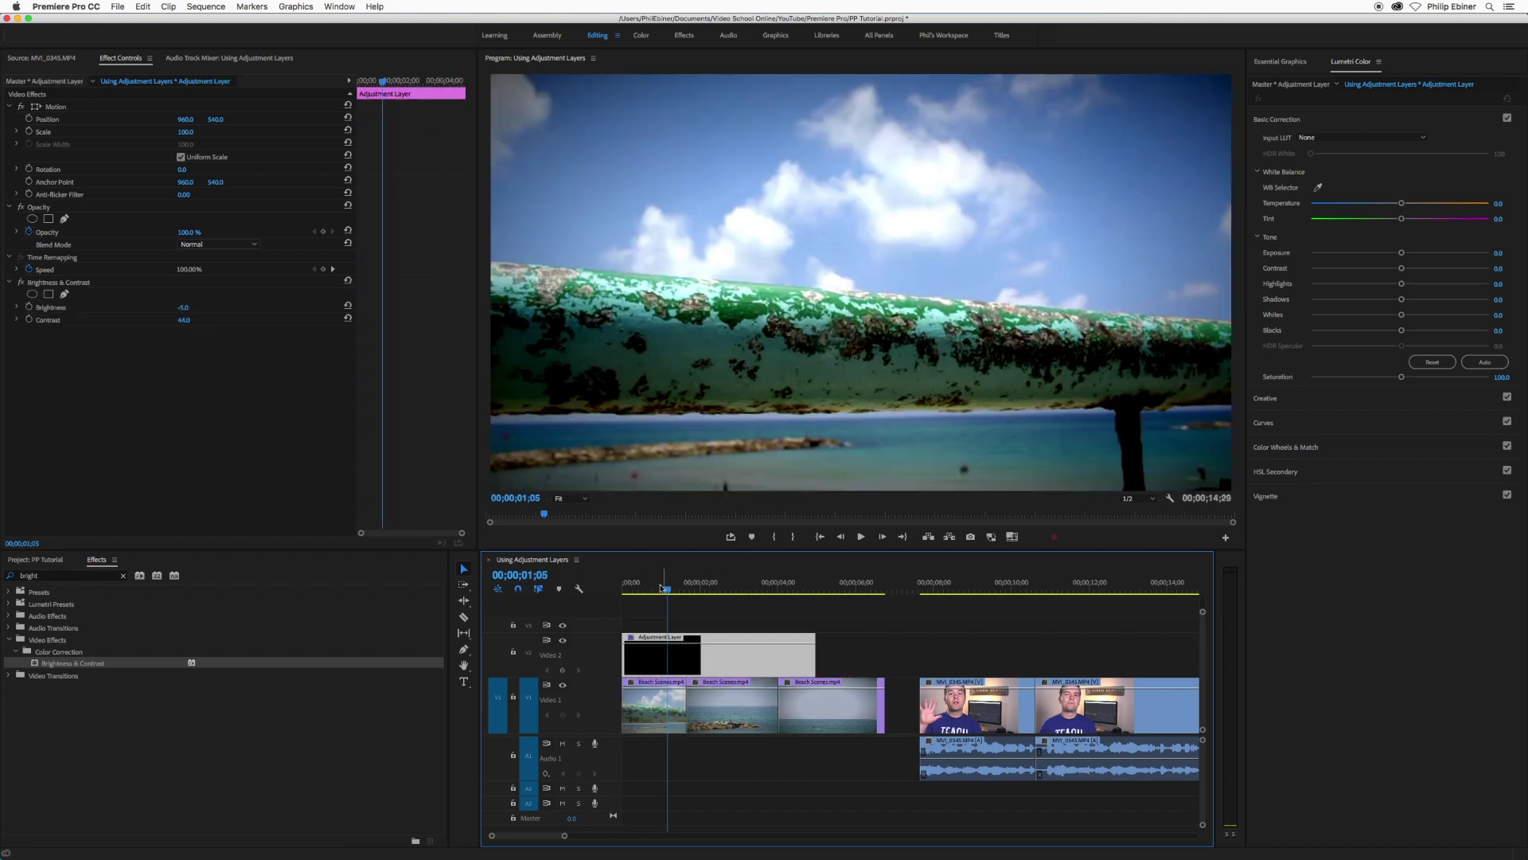
drag(669, 590, 808, 610)
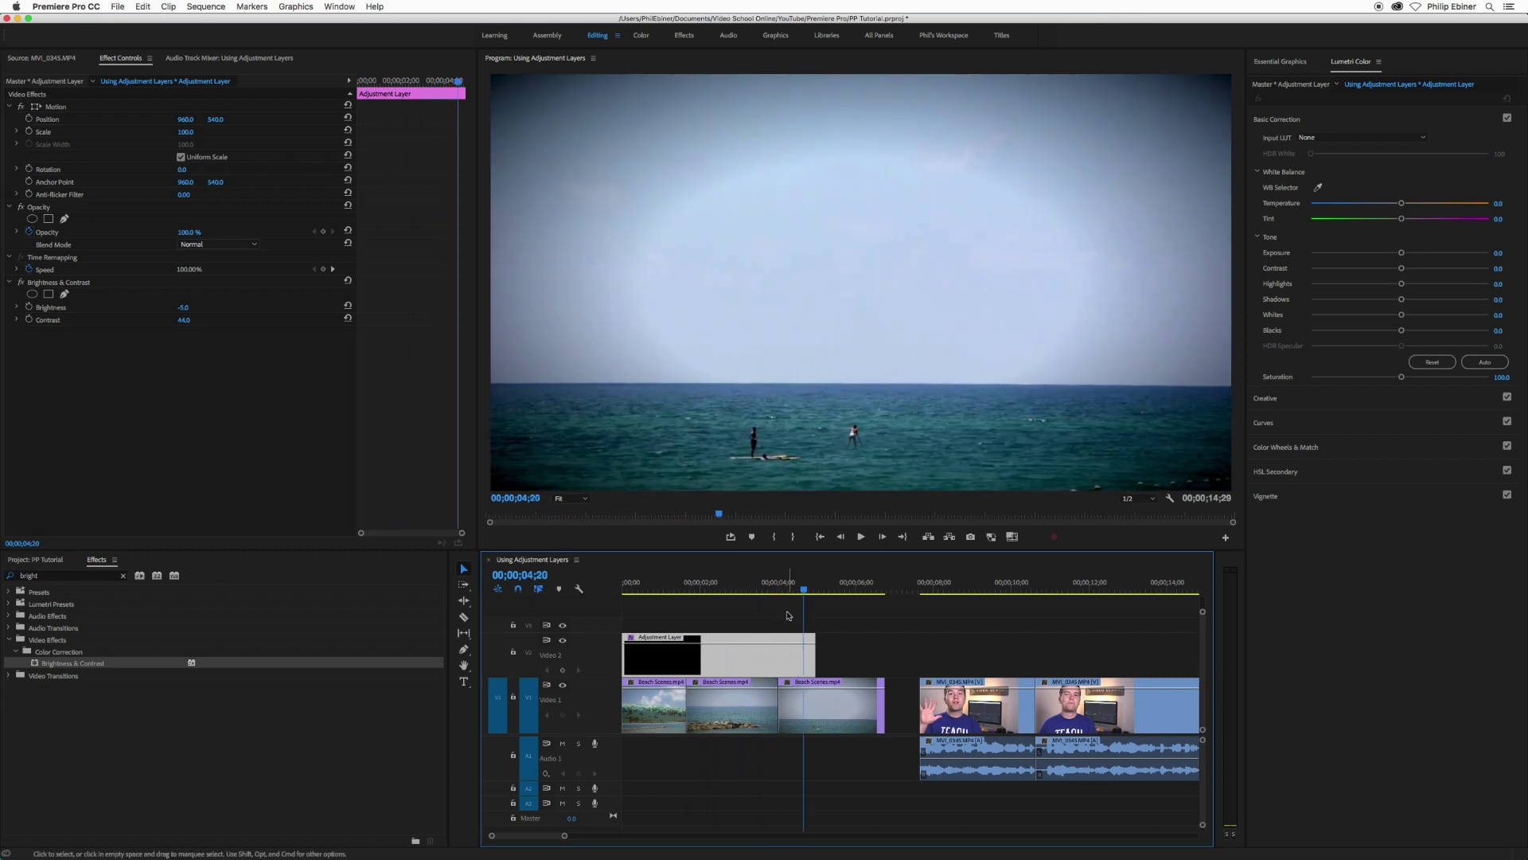
Extend the adjustment layer to the third beach clip's end and move it up to Video 3.
click(827, 704)
click(804, 590)
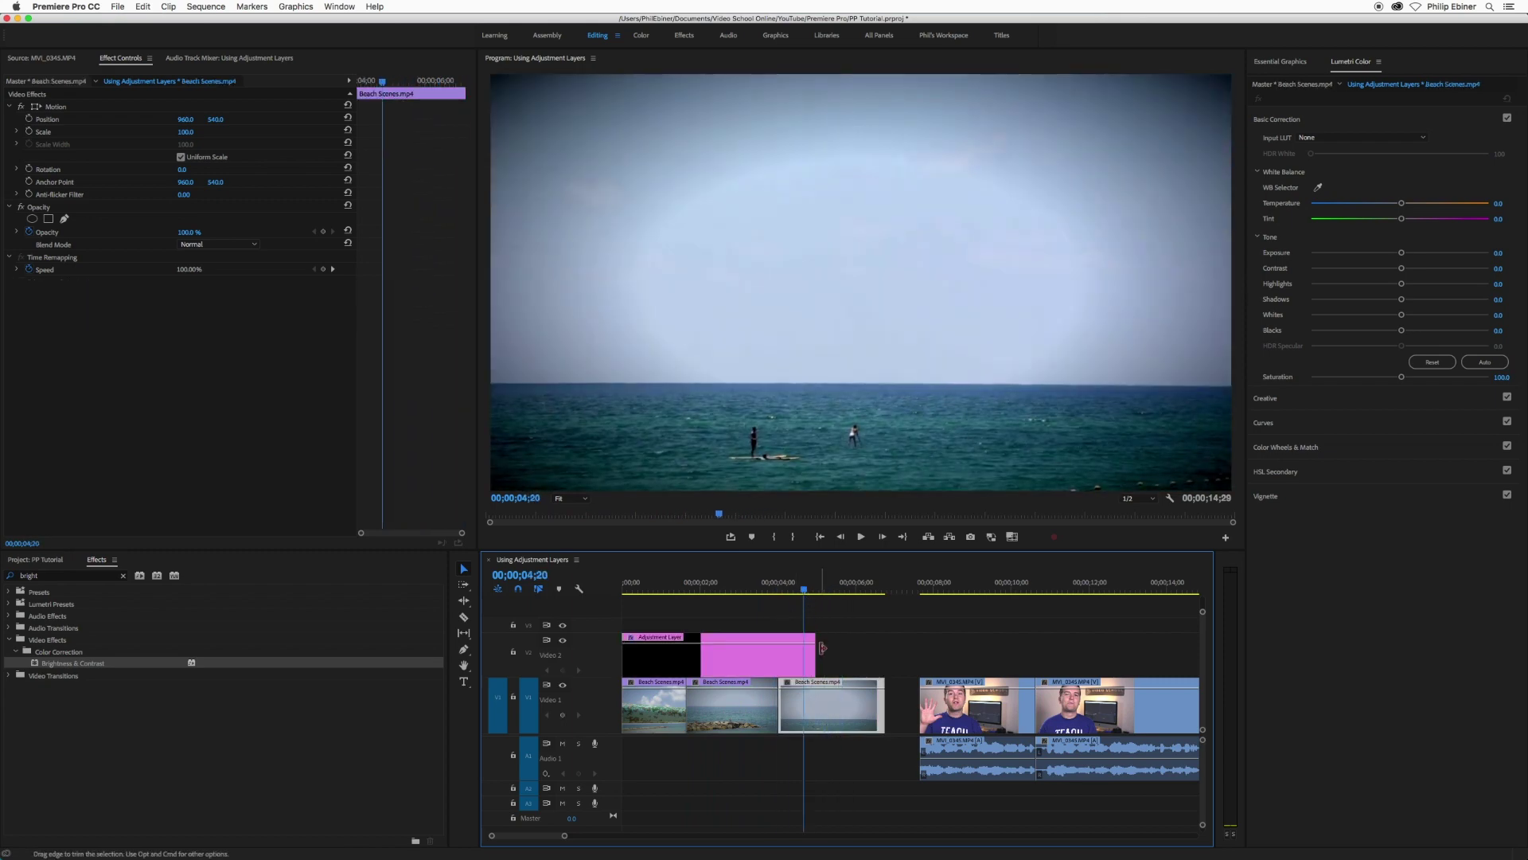
drag(809, 655, 885, 654)
drag(797, 671, 794, 631)
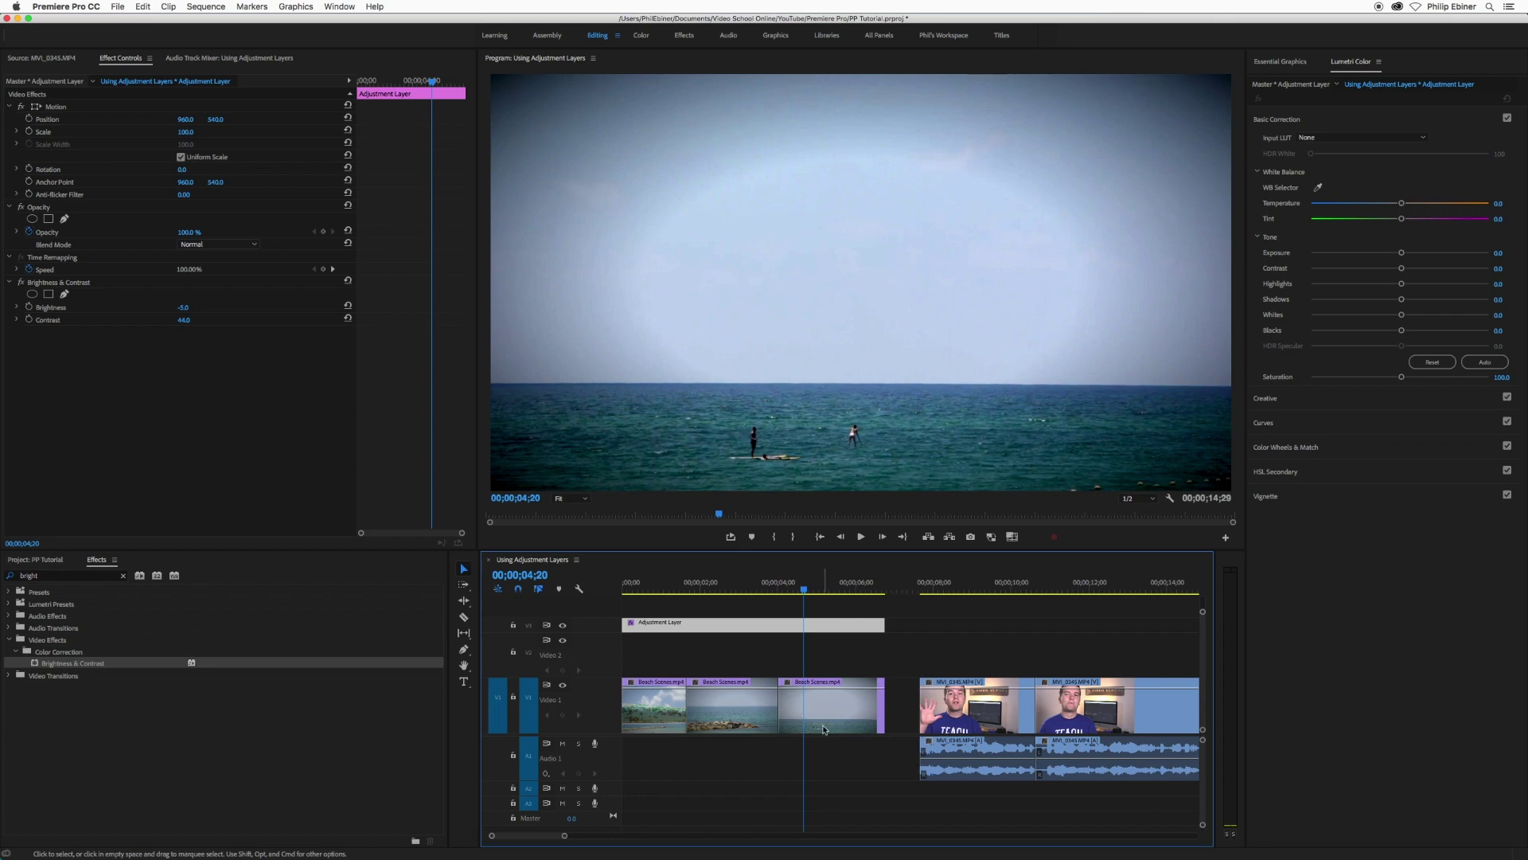
Move the third Beach Scenes clip onto Video 2 and scale it to 50.
drag(823, 729, 732, 665)
click(729, 584)
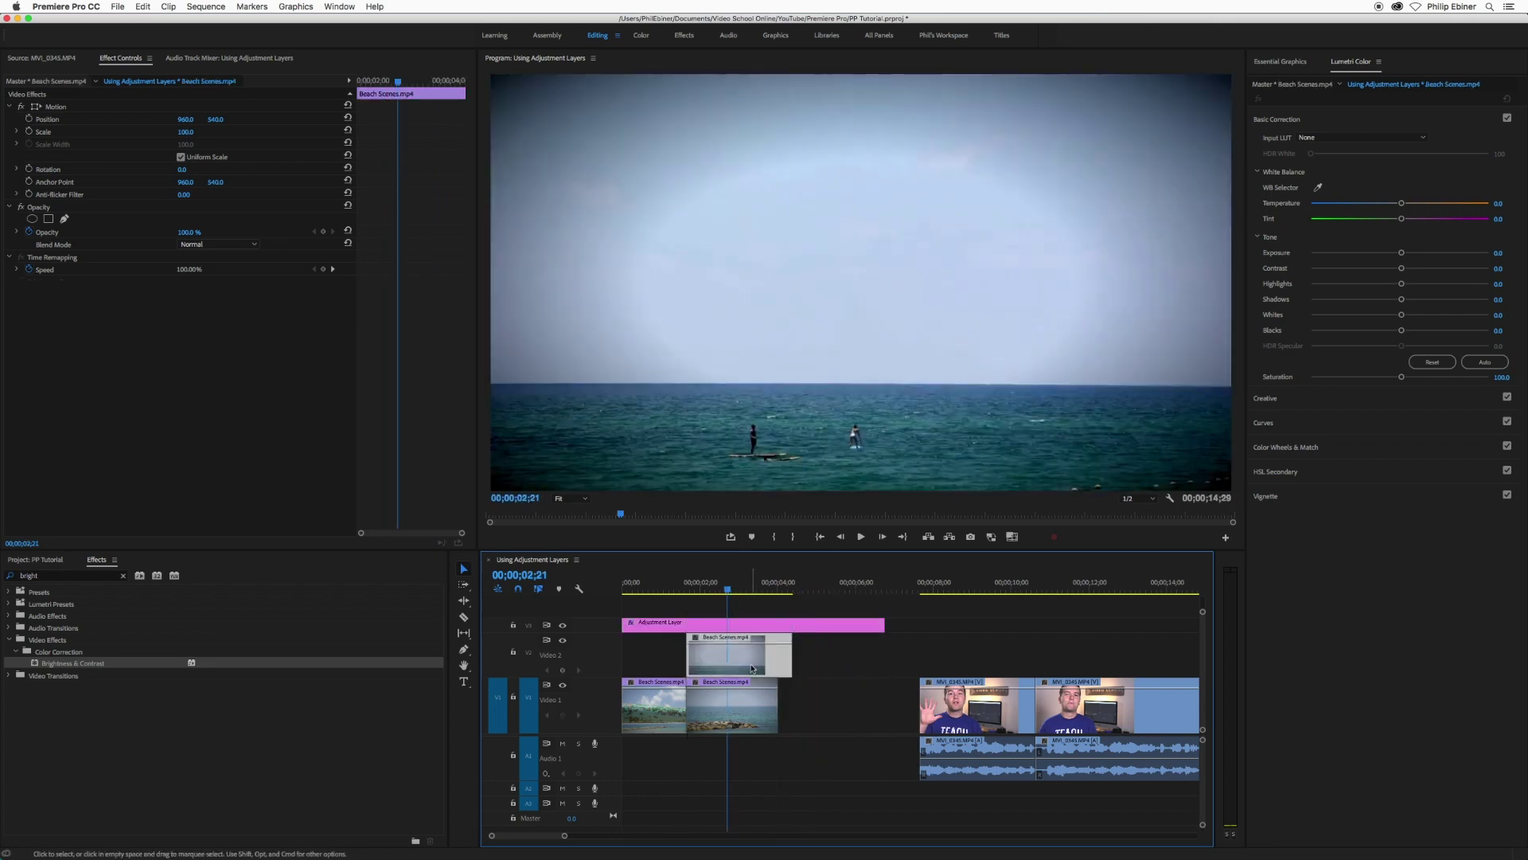
click(185, 131)
text(50)
key(Return)
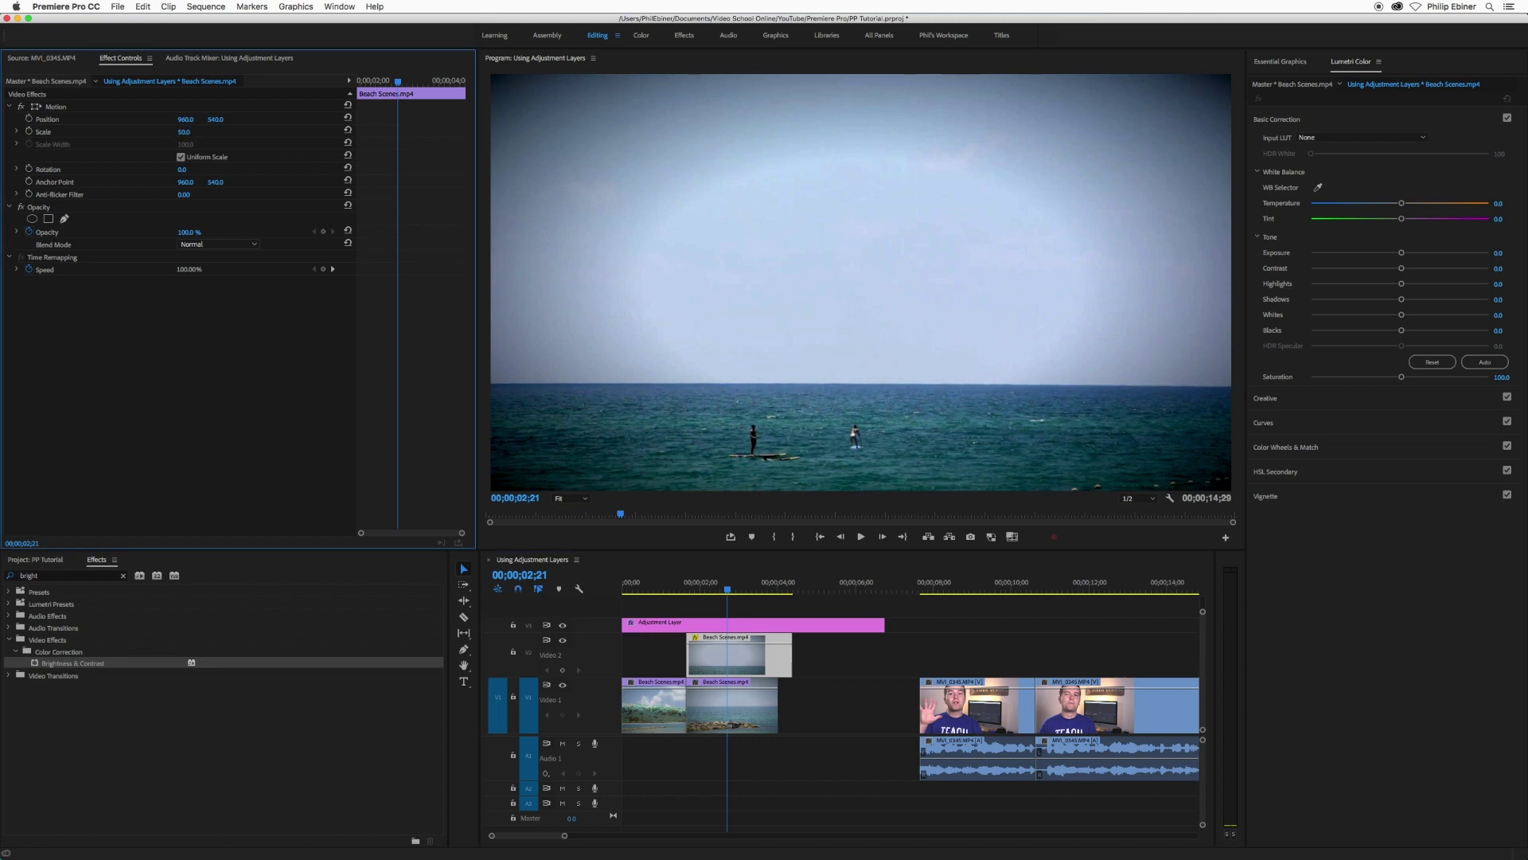
Slide the scaled beach clip's Position X so it sits beside the lower beach shot.
click(58, 108)
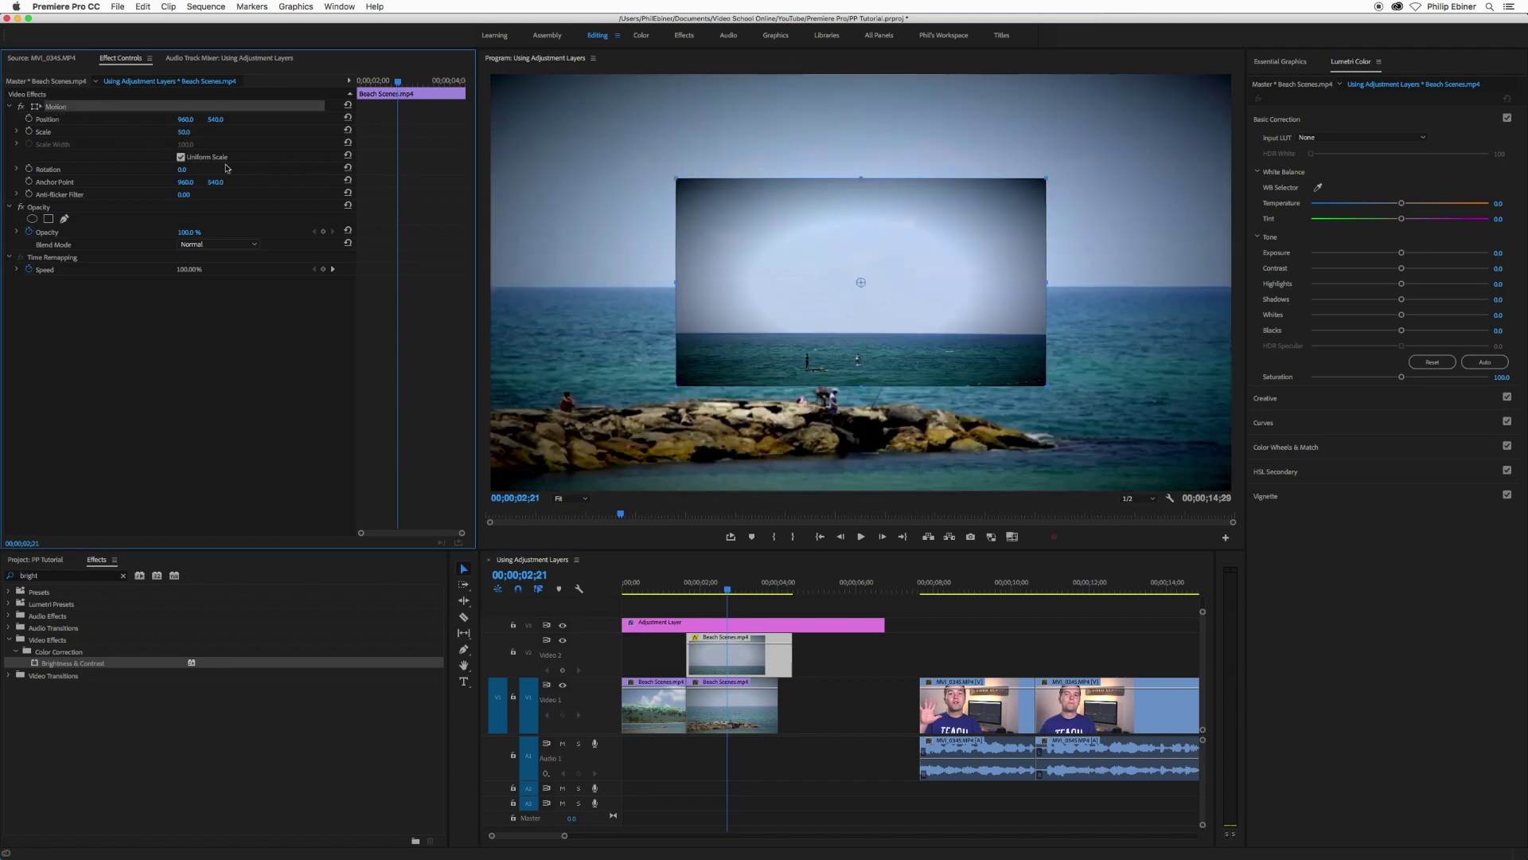
click(563, 685)
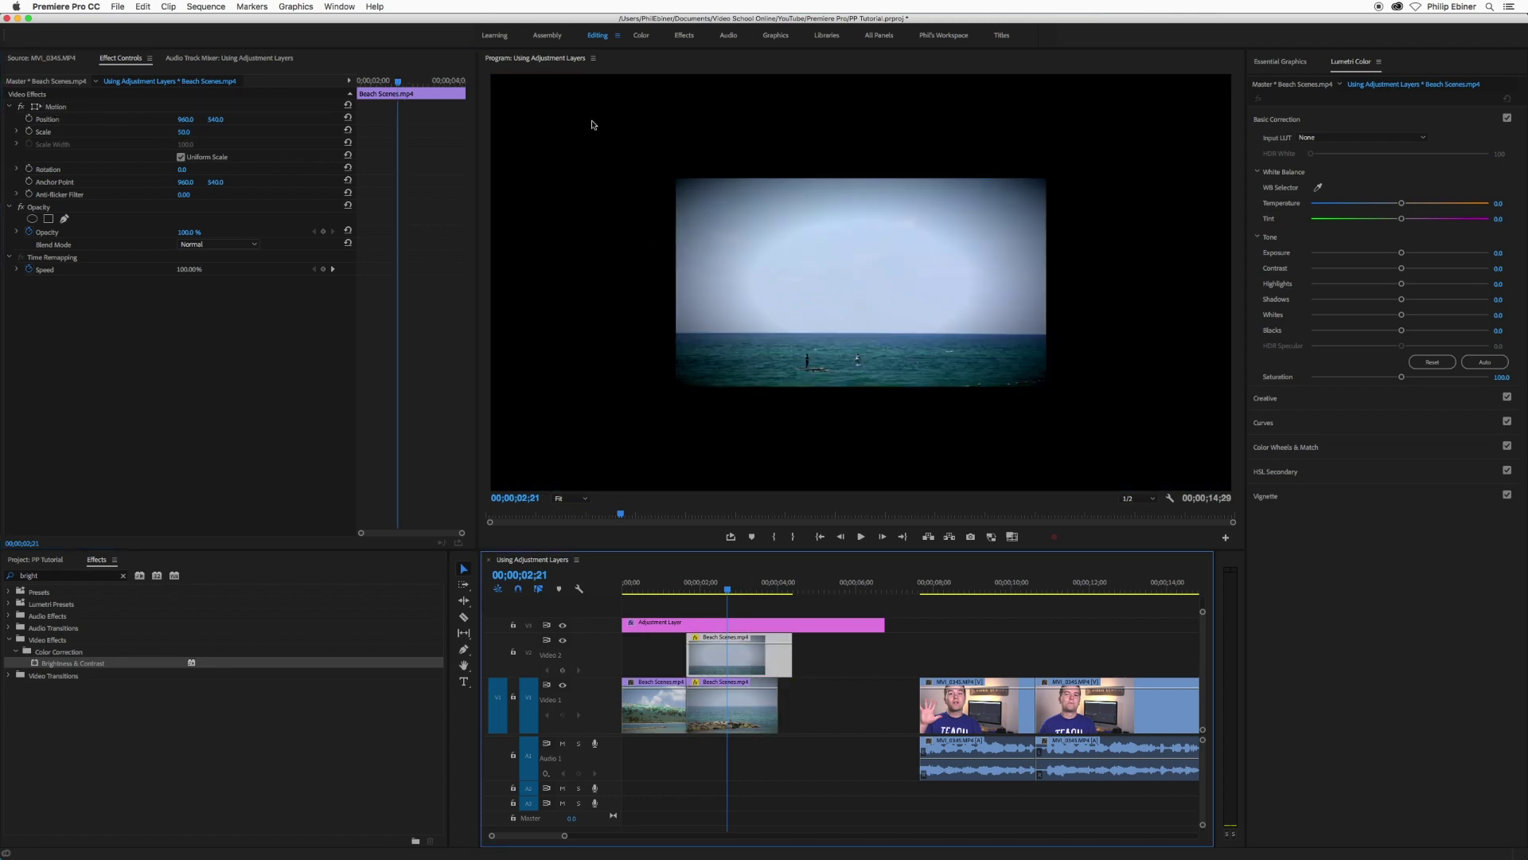
drag(186, 119, 577, 118)
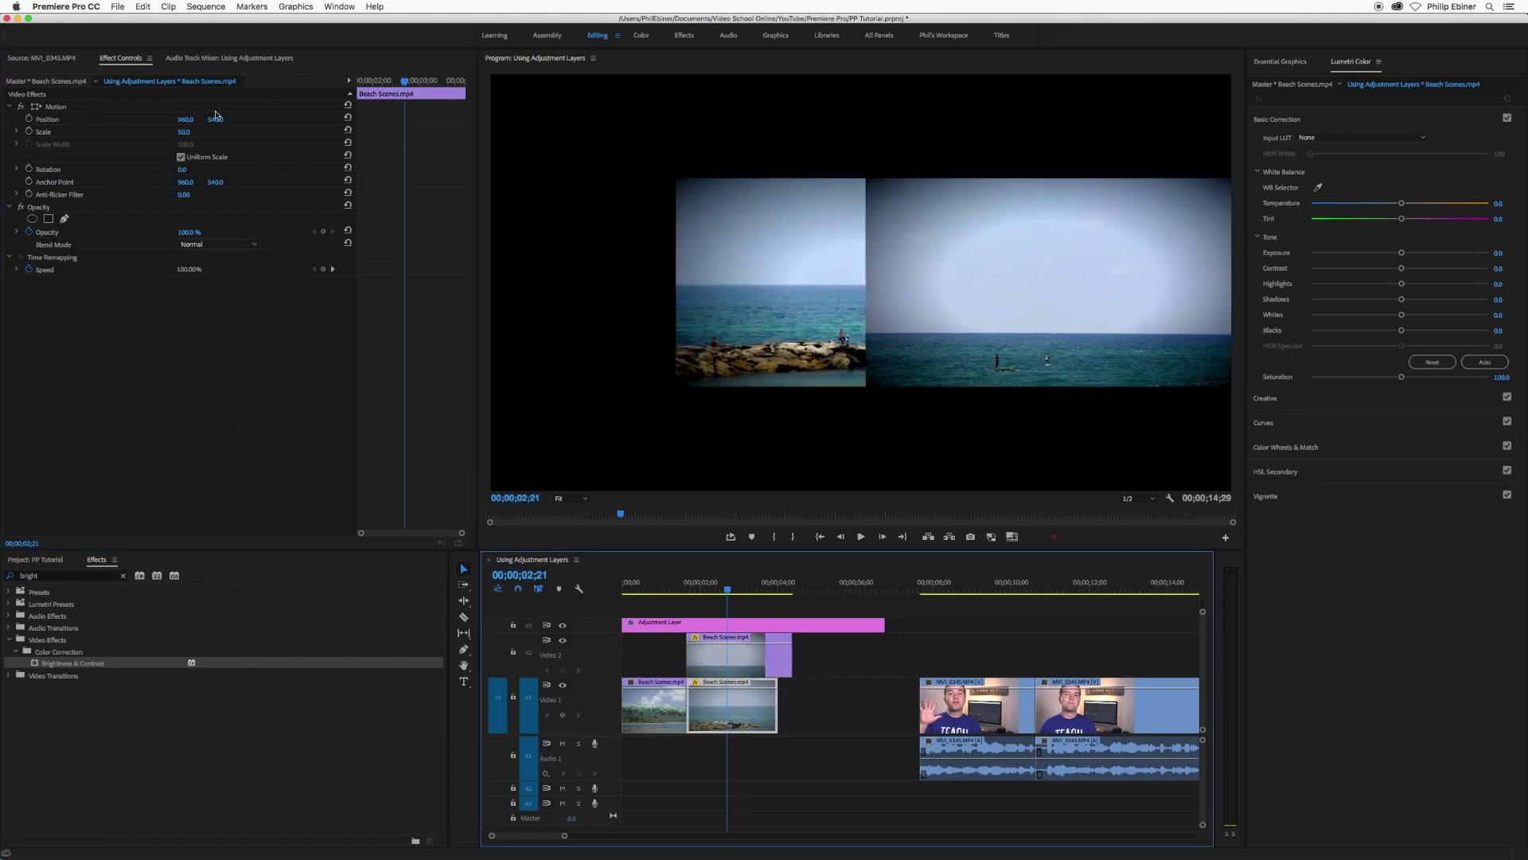
drag(185, 119, 16, 119)
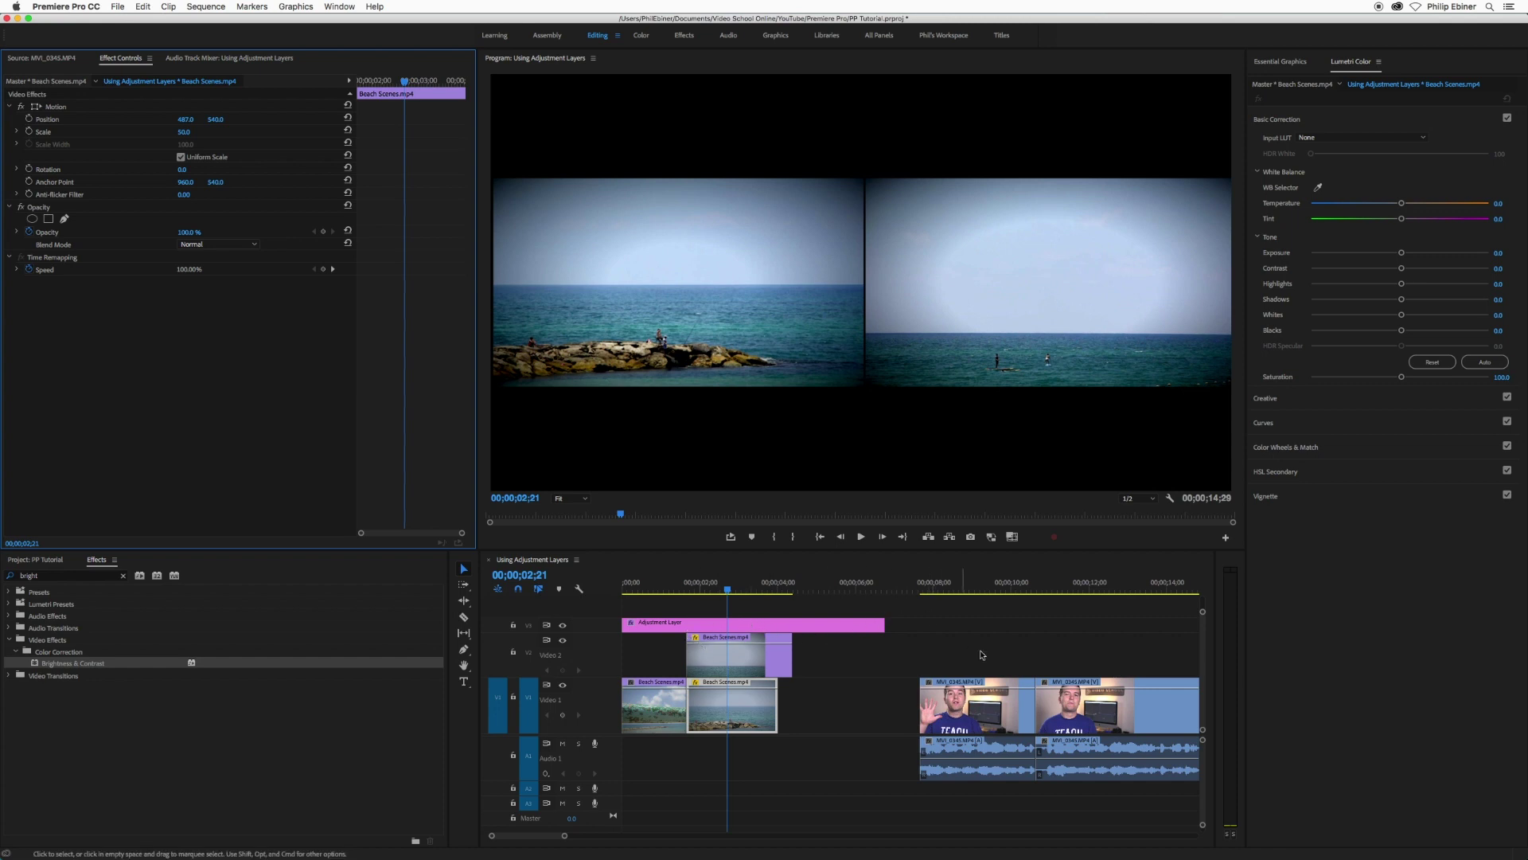
Lay a new Adjustment Layer on V2 above the MVI_0345 talking-head clips.
scroll(1019, 646, right, 2)
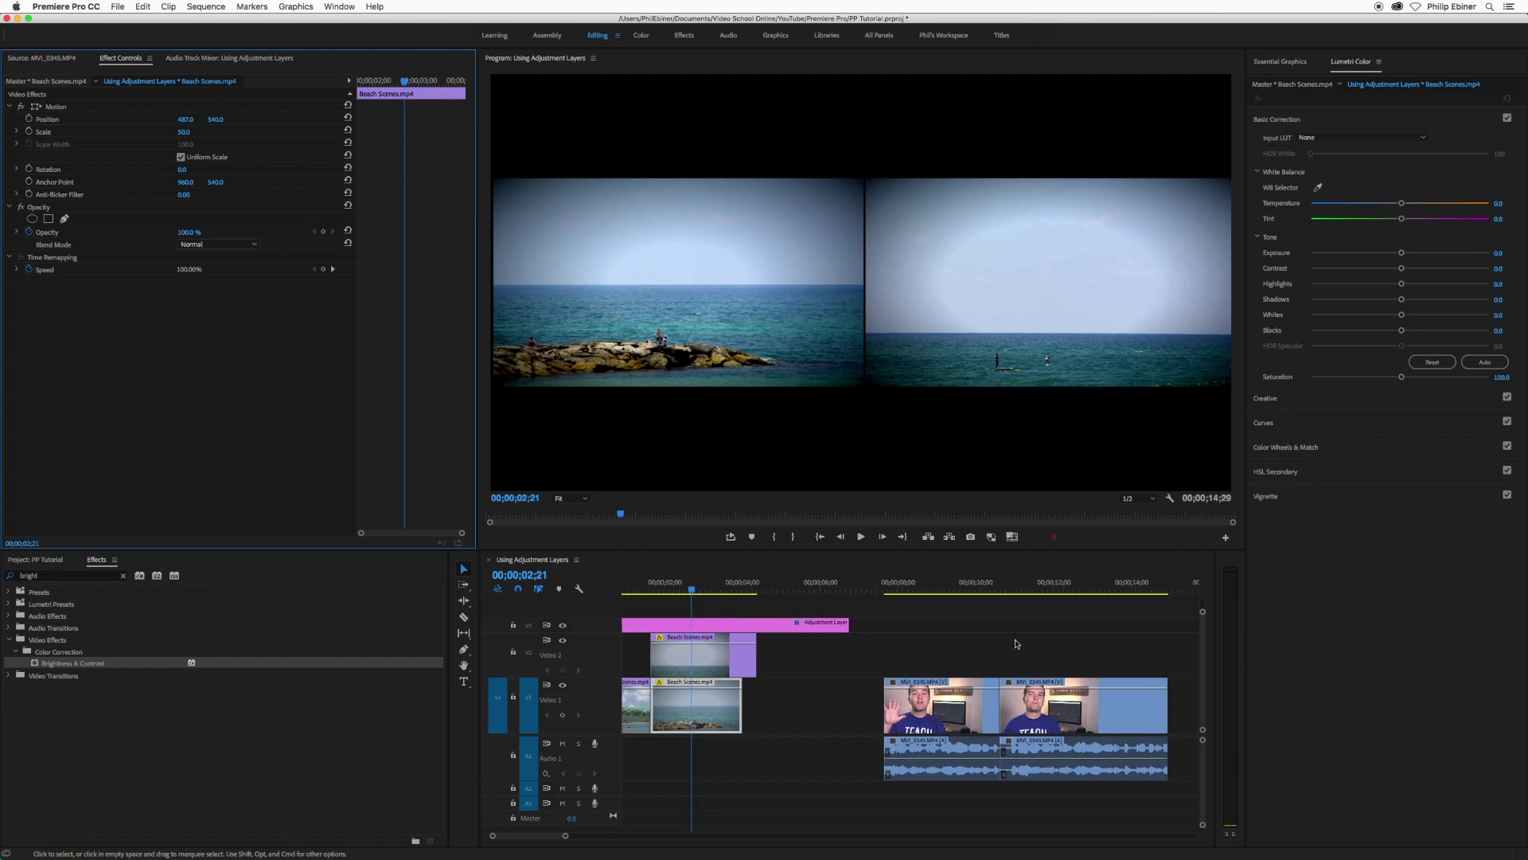
click(897, 589)
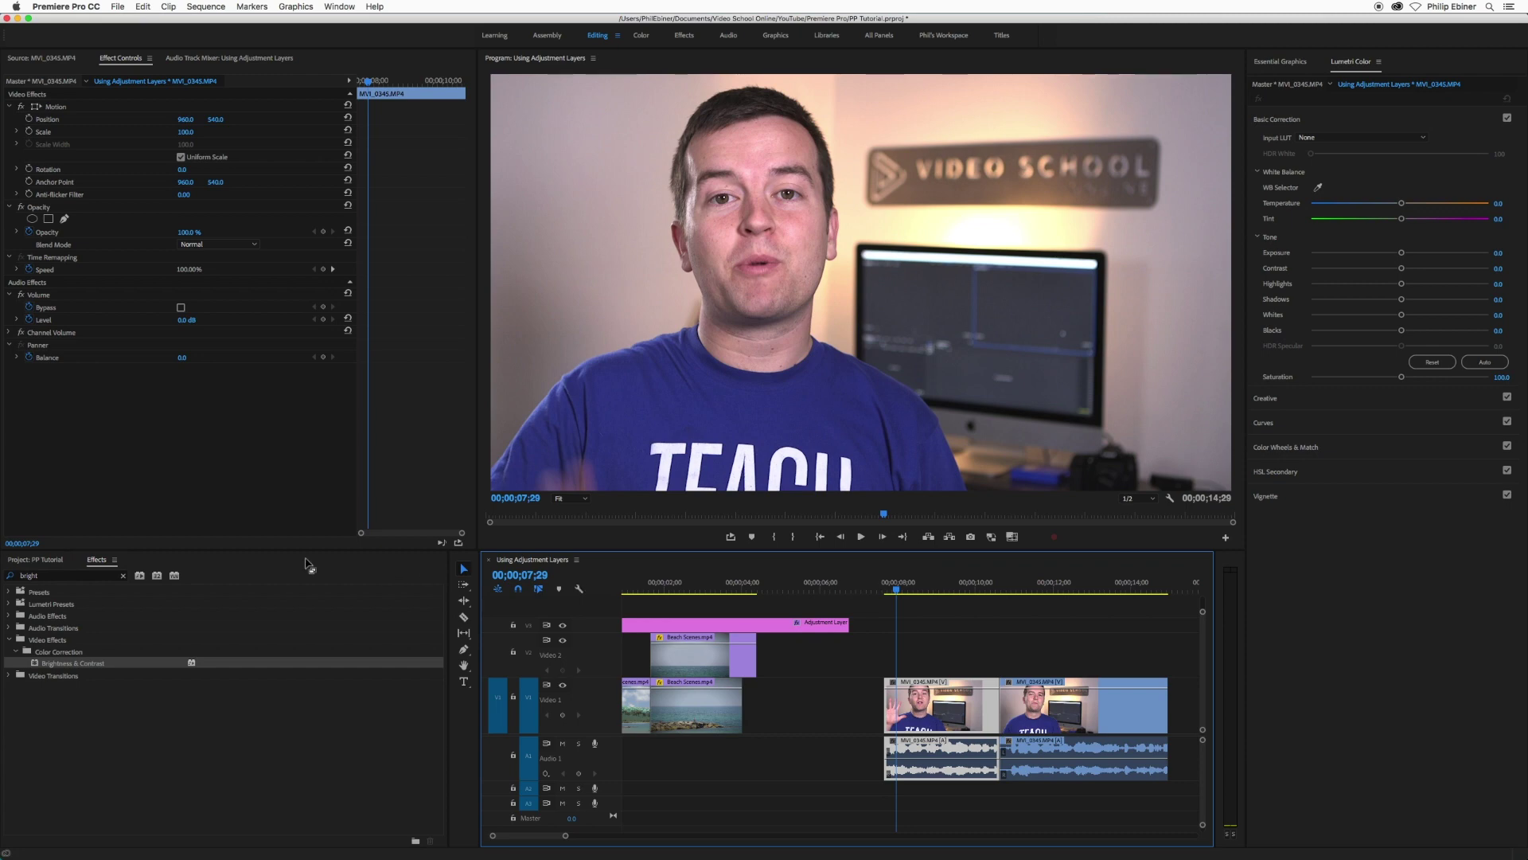
click(41, 561)
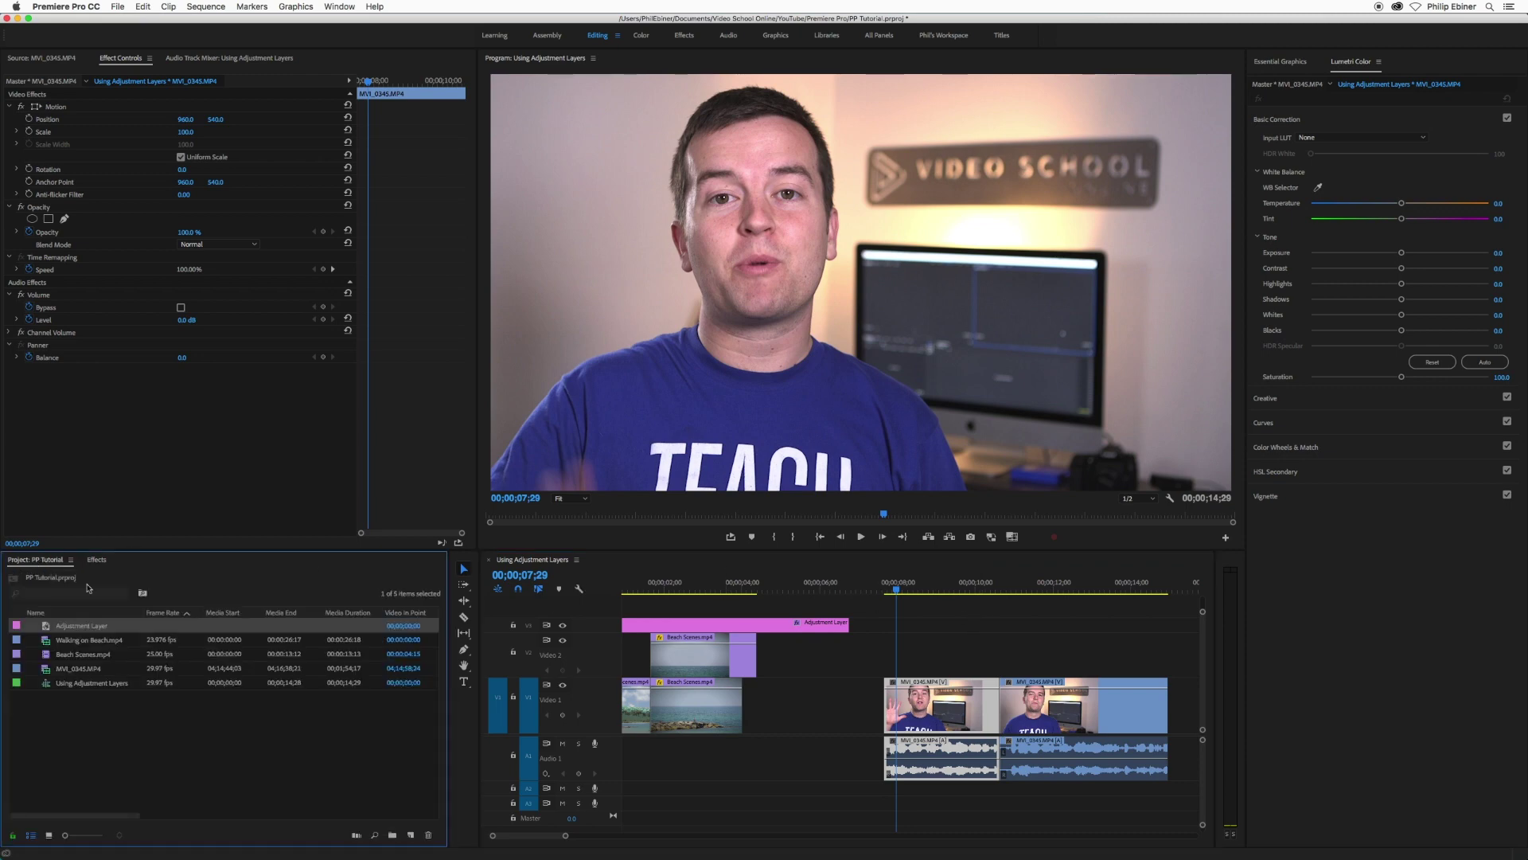
drag(74, 628, 885, 665)
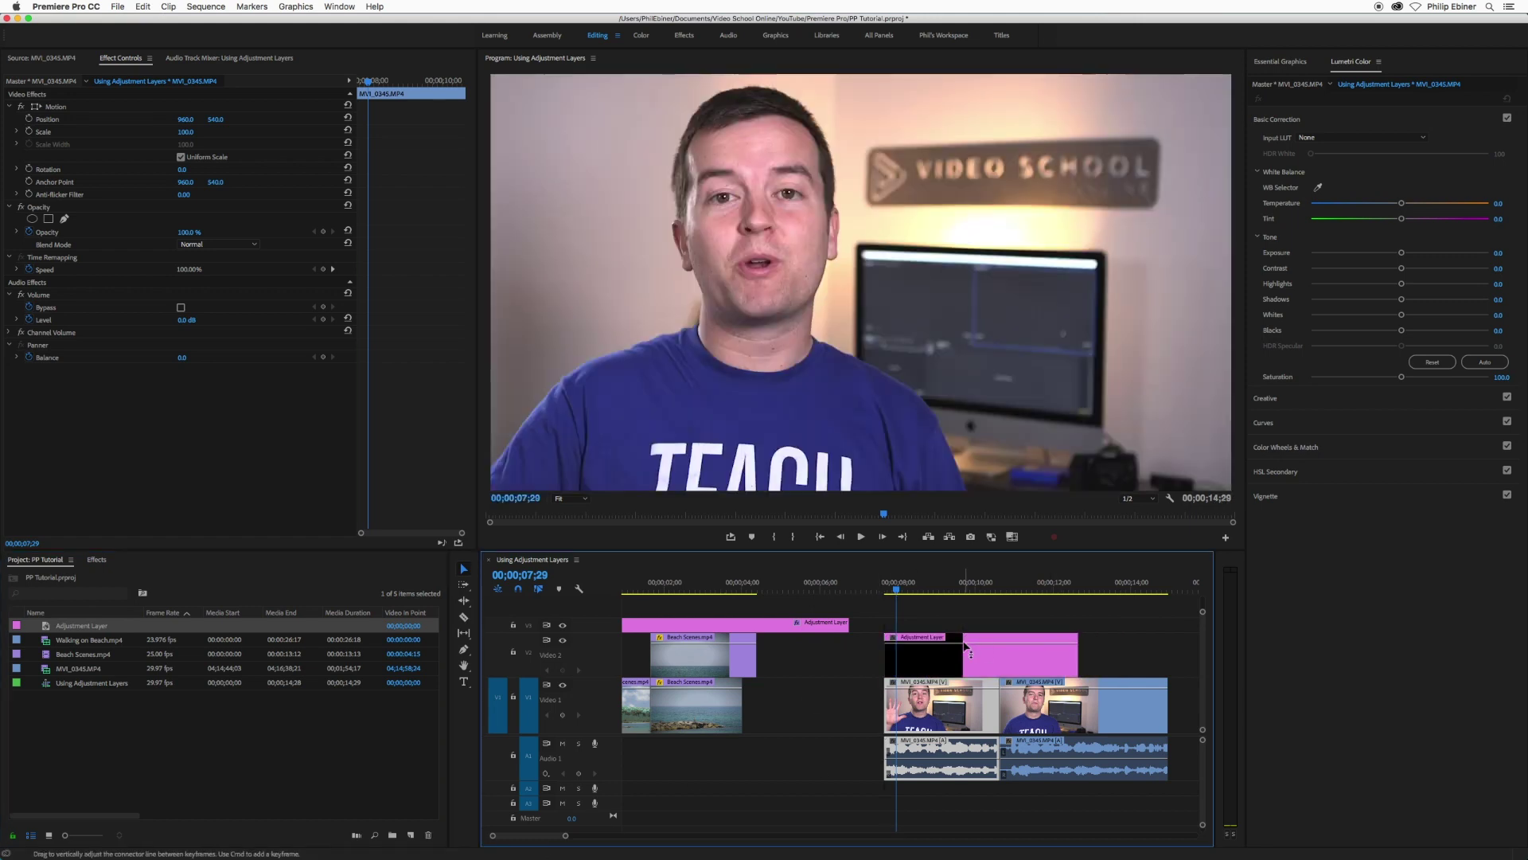
Check the beach layer's effect, then select the talking-head adjustment layer and preview it.
click(738, 627)
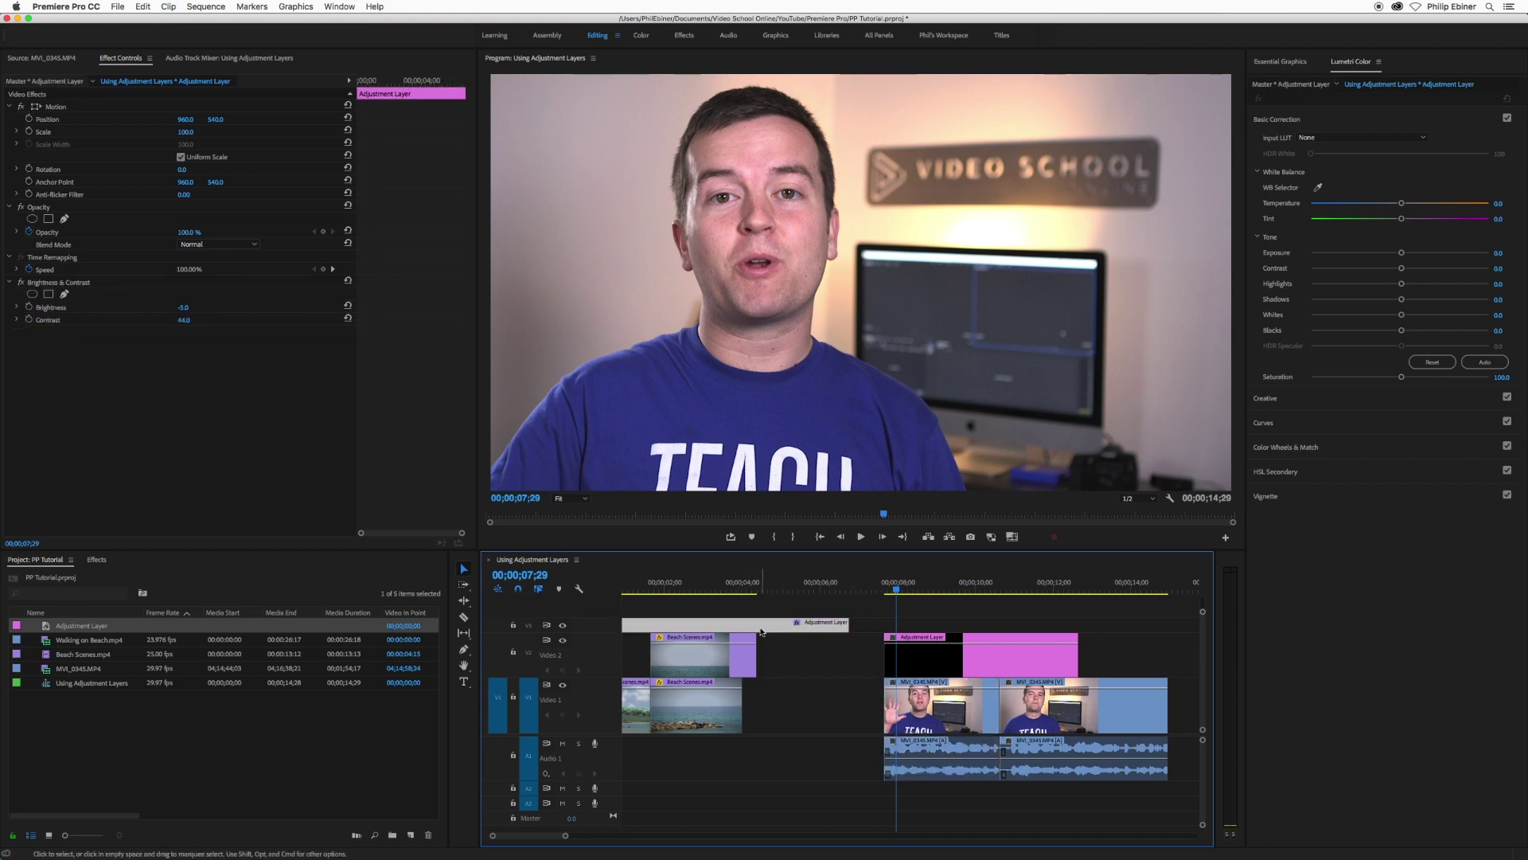
click(933, 655)
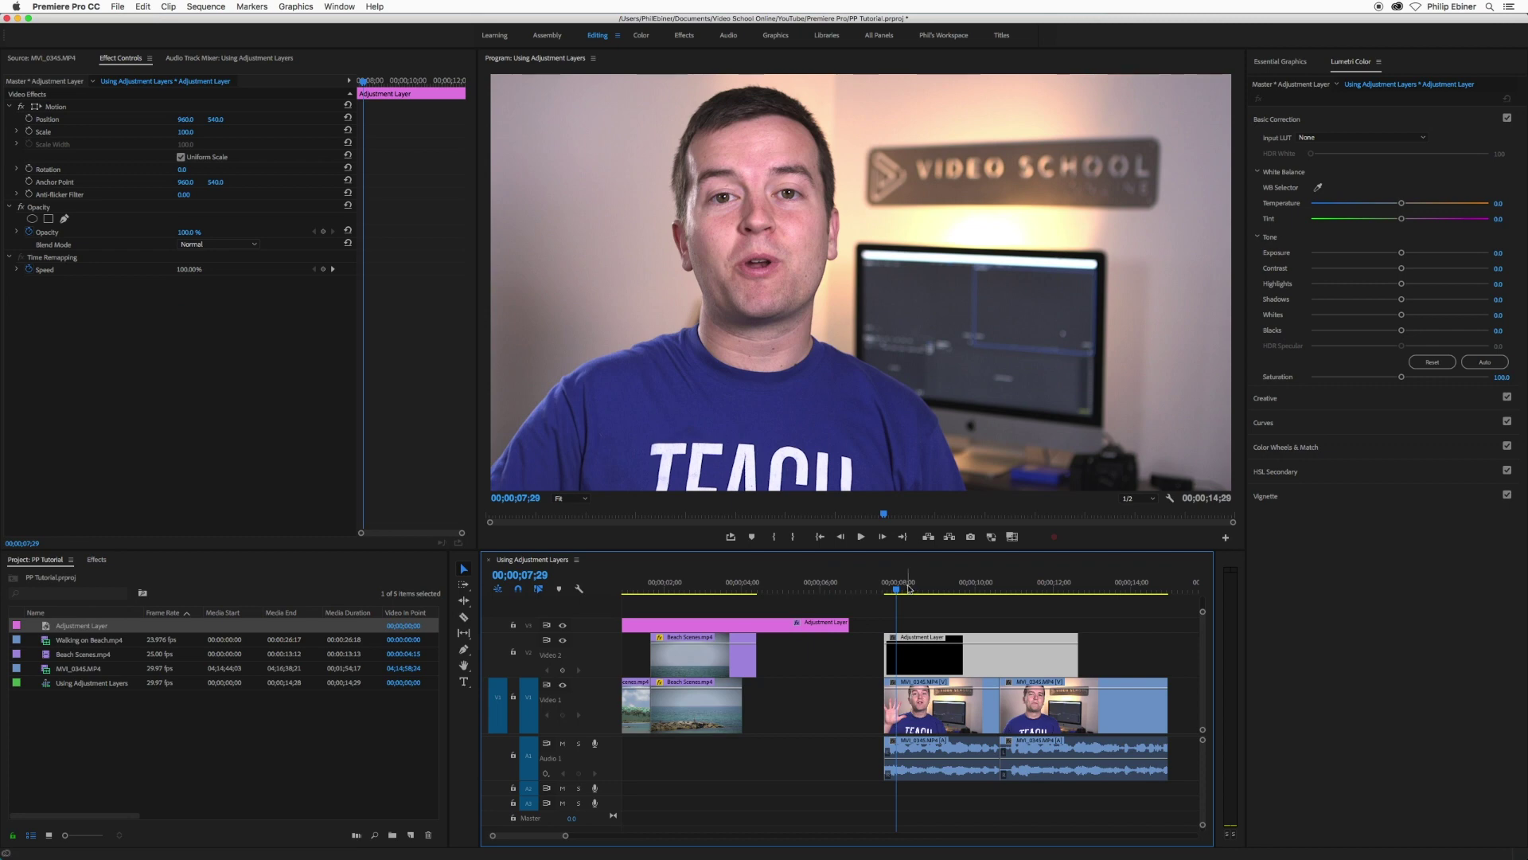
drag(910, 591, 953, 592)
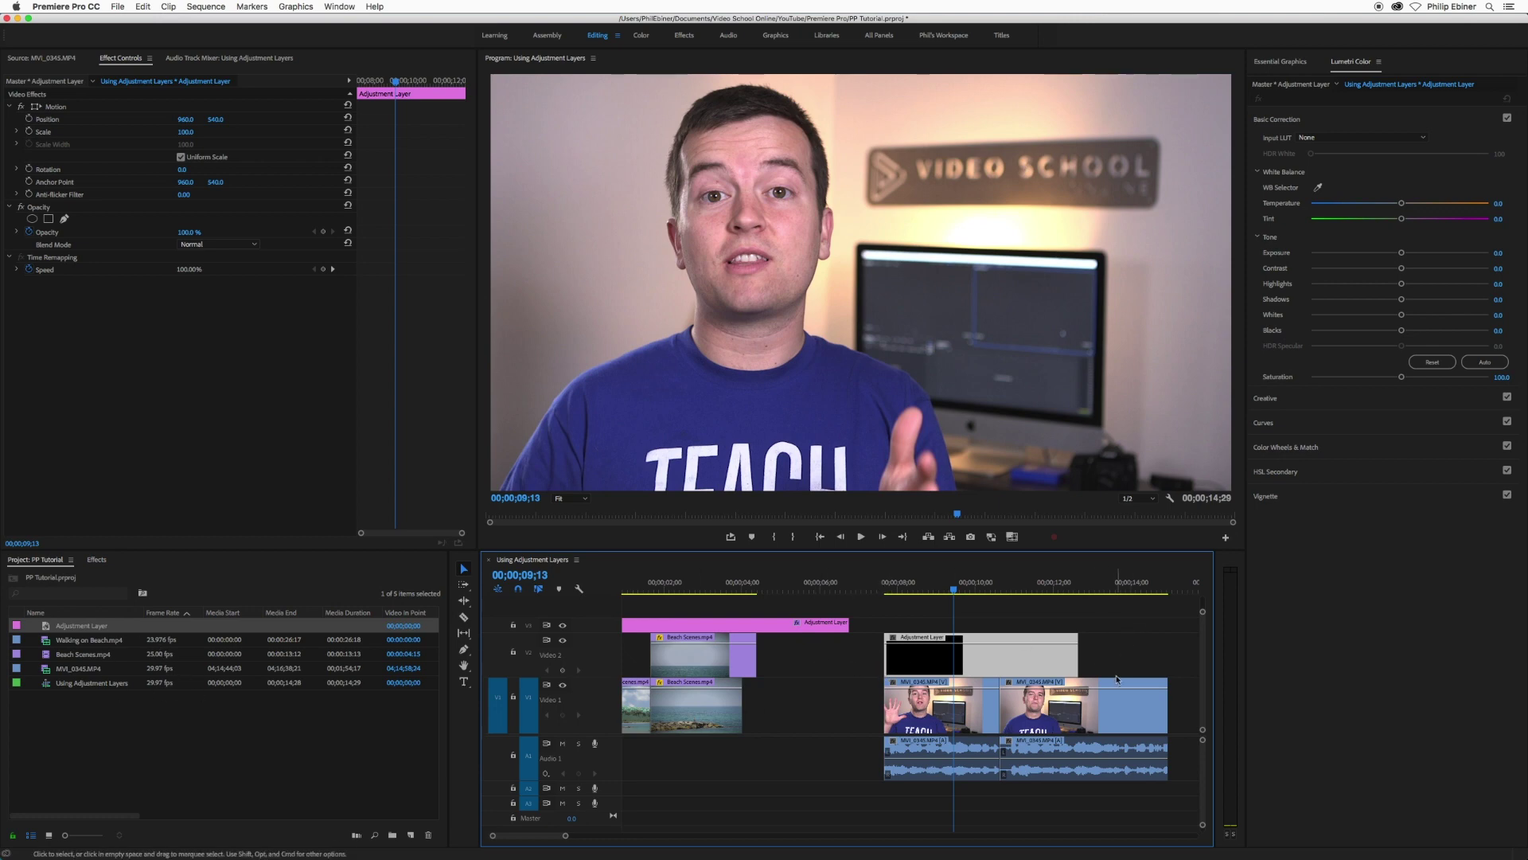
Grade the talking-head adjustment layer in Lumetri with deeper blacks and a cooler, bluer temperature.
click(780, 585)
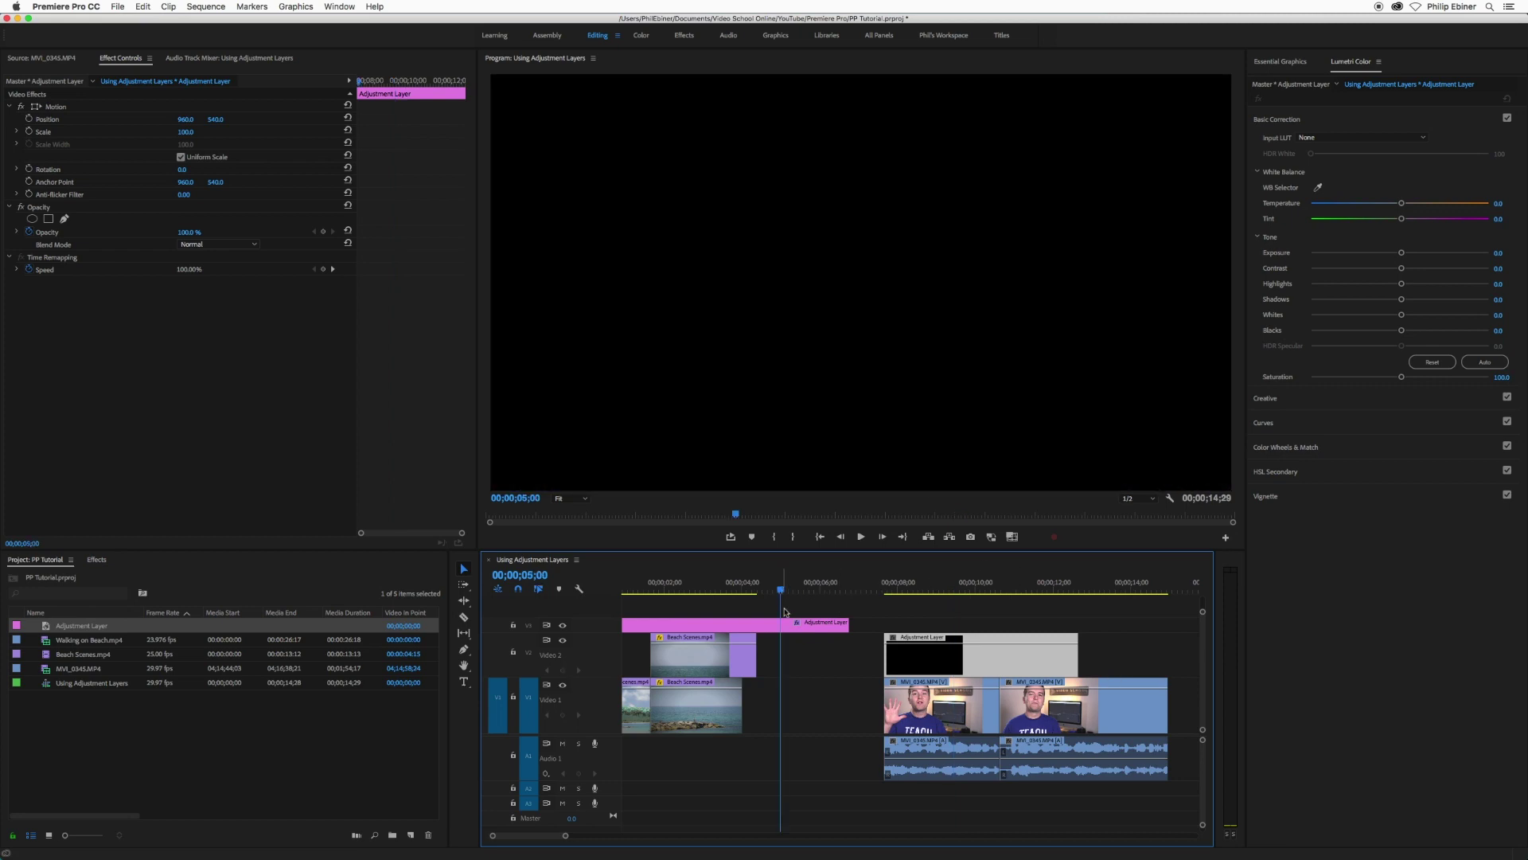
click(796, 628)
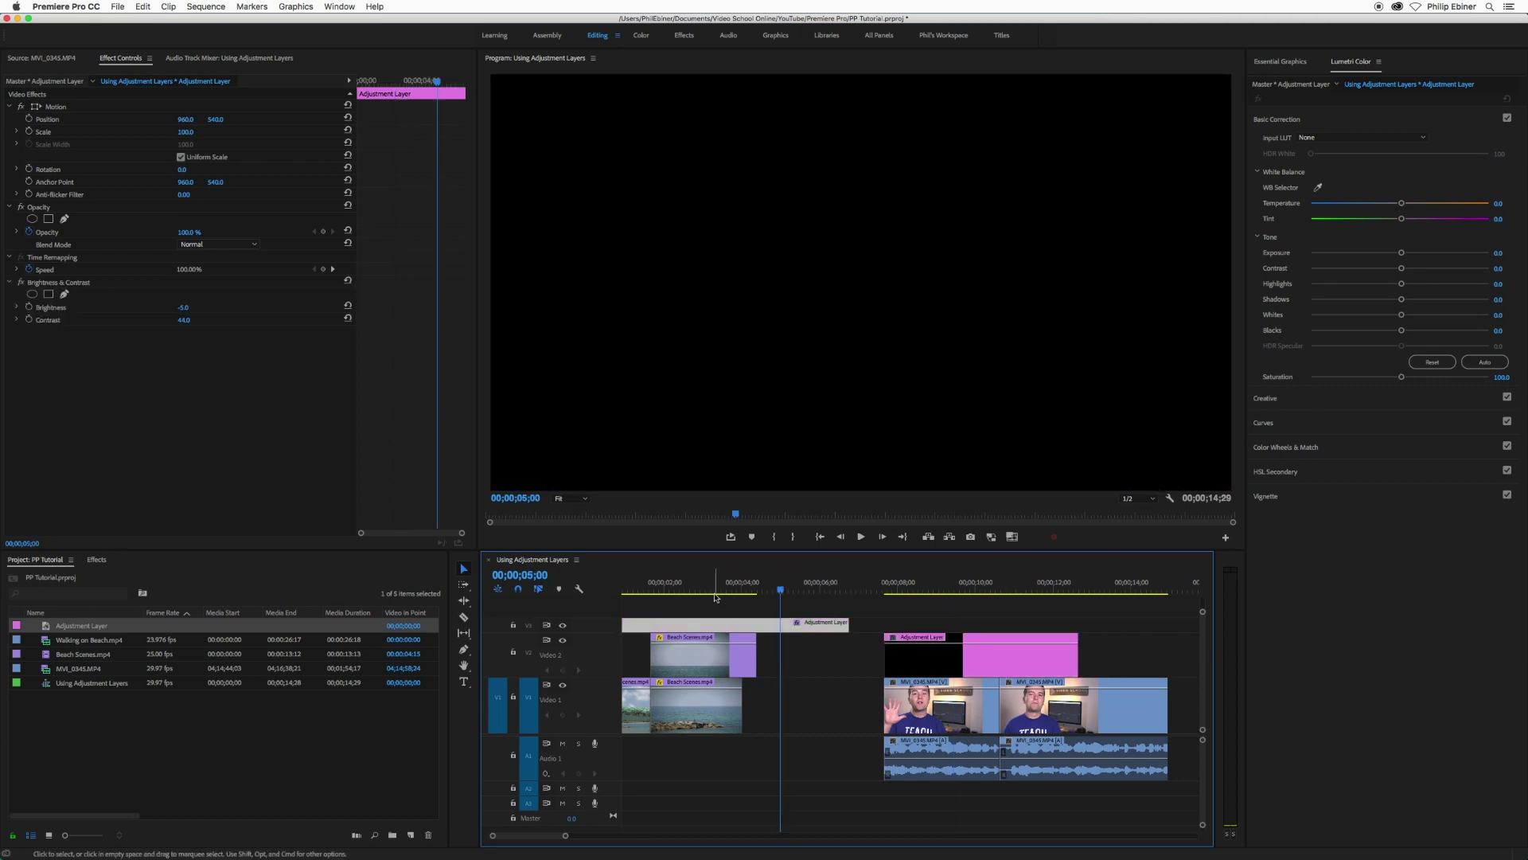
click(722, 596)
click(928, 589)
click(957, 649)
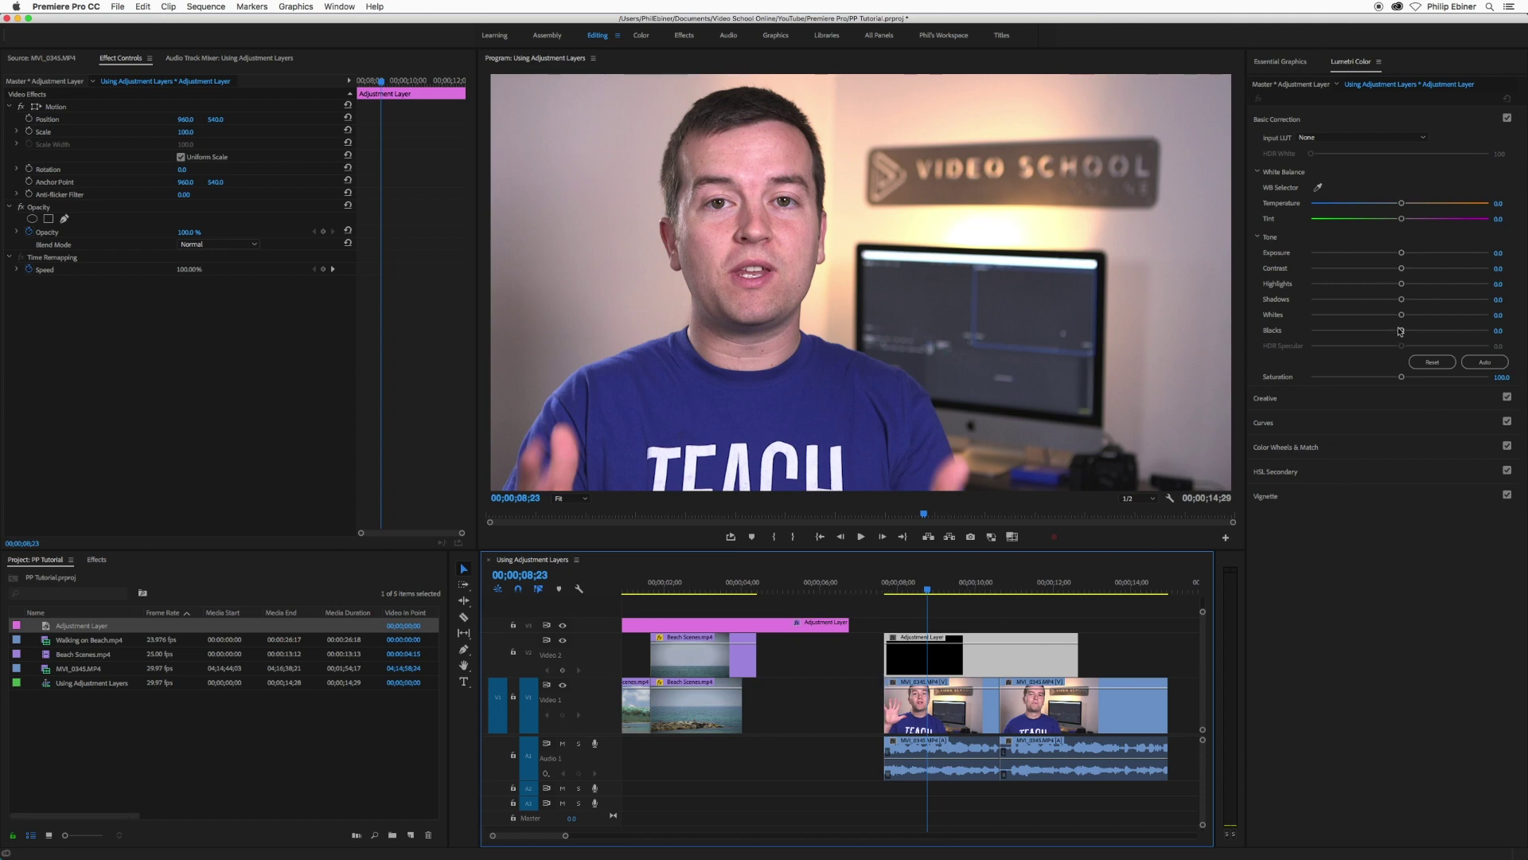
drag(1400, 330, 1382, 300)
drag(1406, 208, 1345, 213)
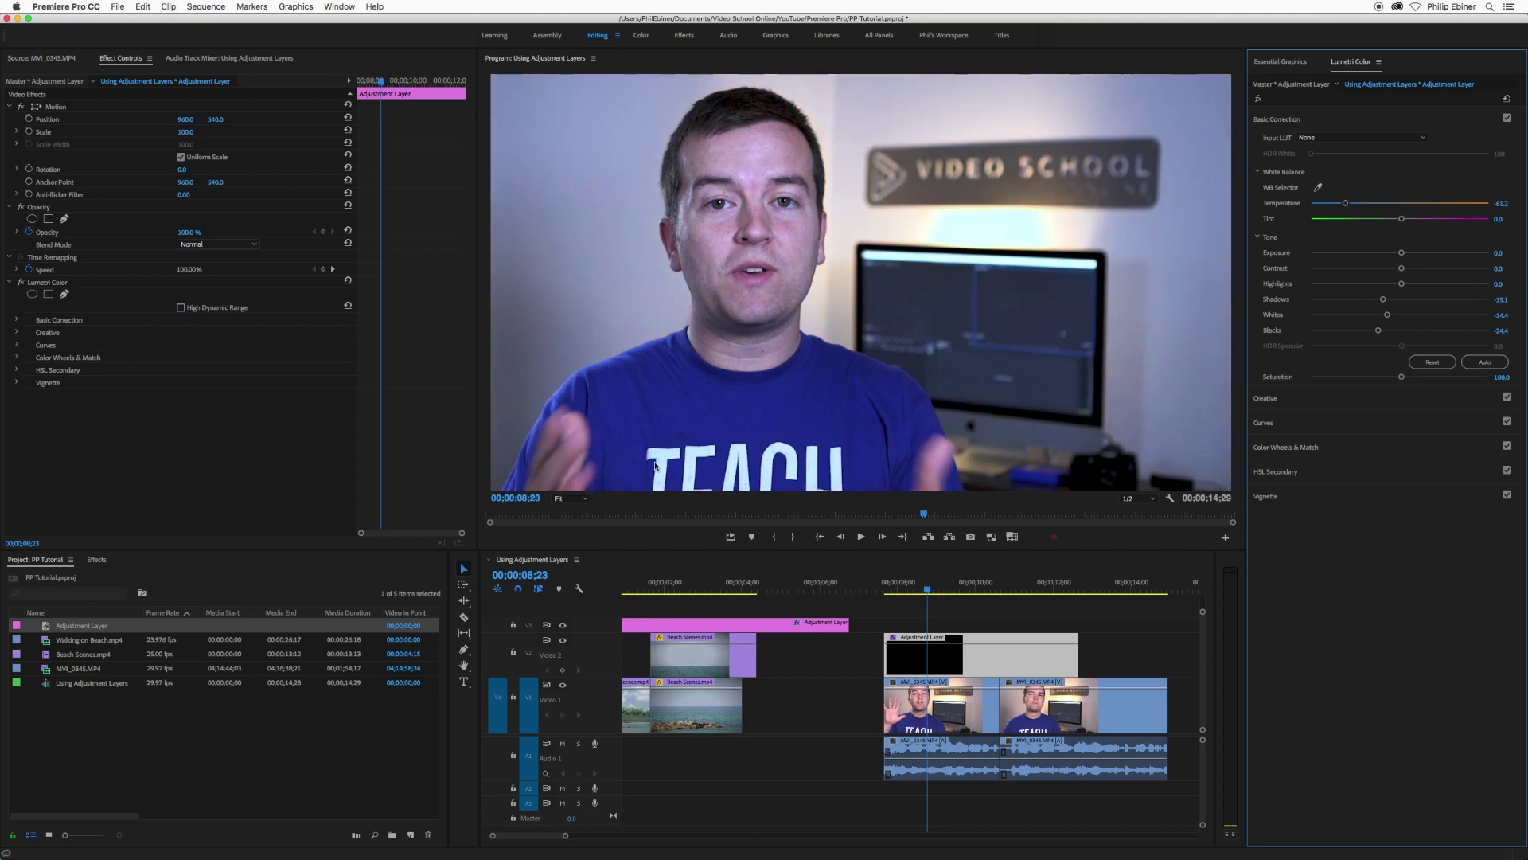
Zoom out the timeline and lengthen the talking-head adjustment layer, nudging the second MVI_0345 clip later.
click(968, 587)
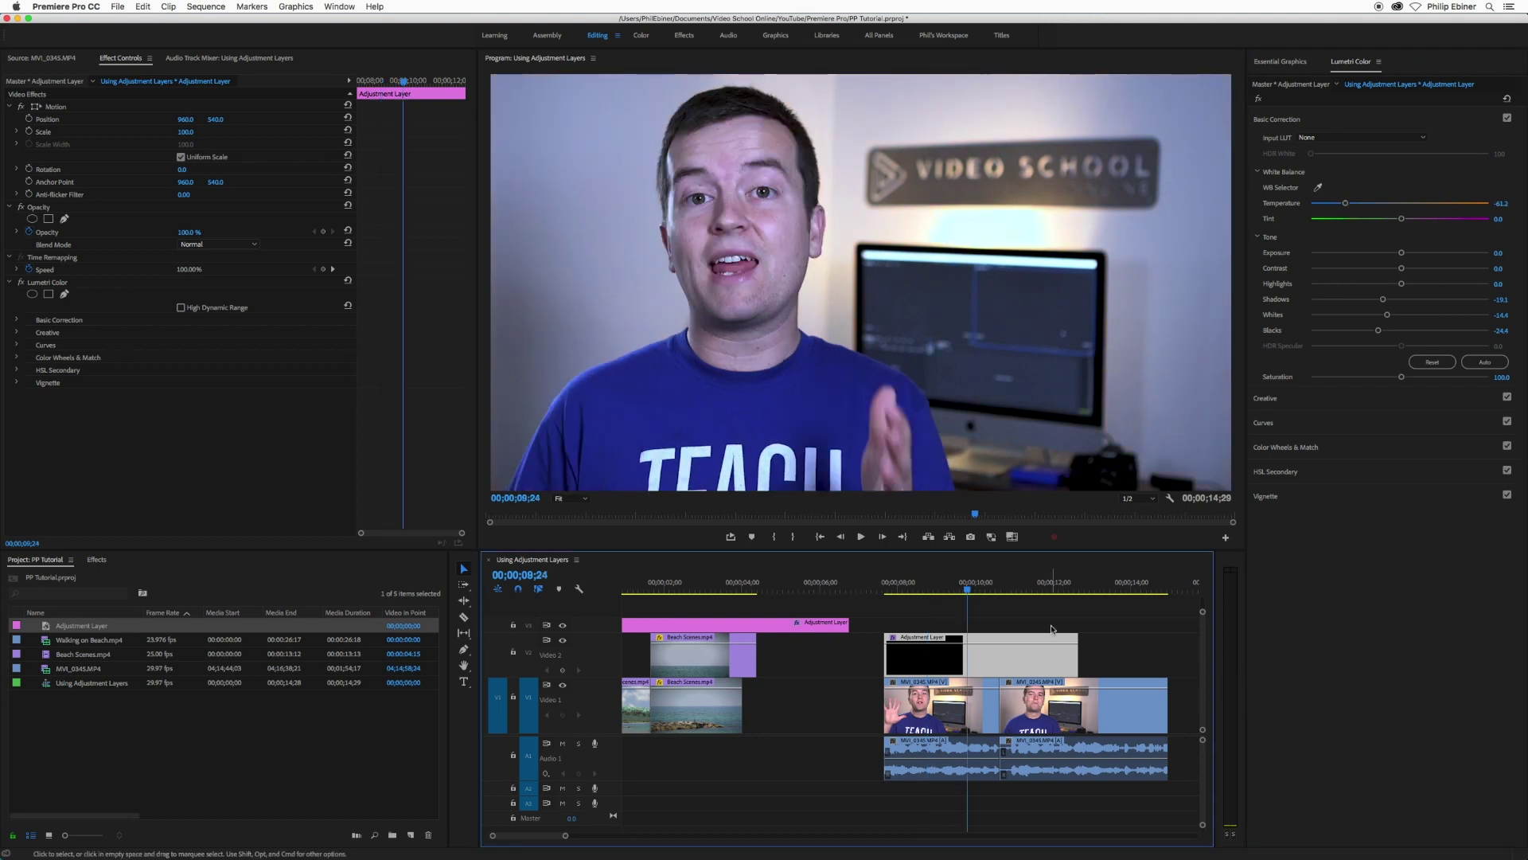
key(minus)
drag(867, 667, 900, 667)
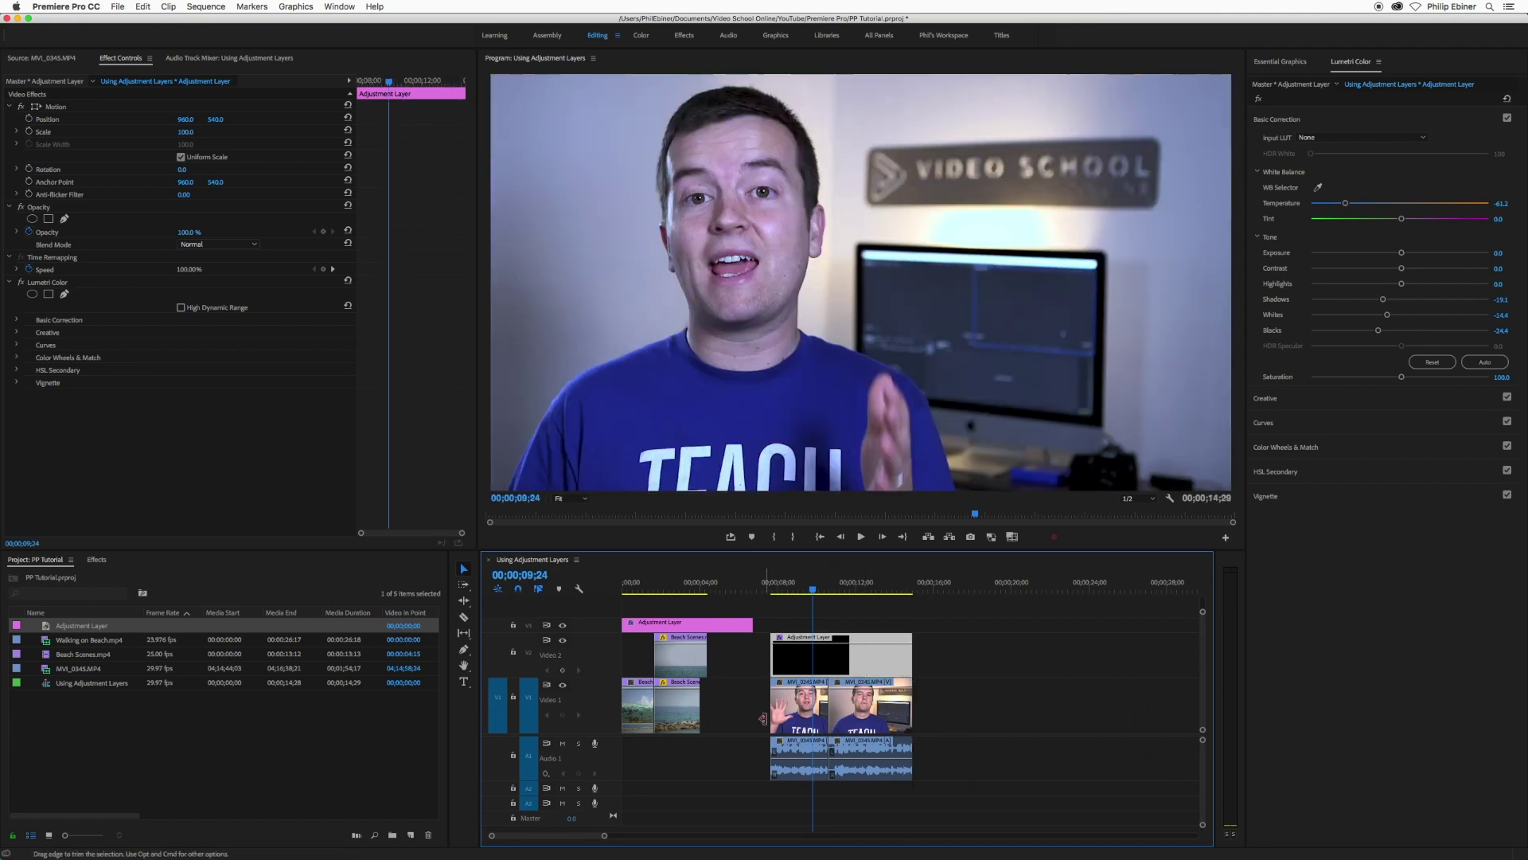
mouse_move(873, 719)
mouse_down()
mouse_move(891, 721)
mouse_move(876, 721)
mouse_up()
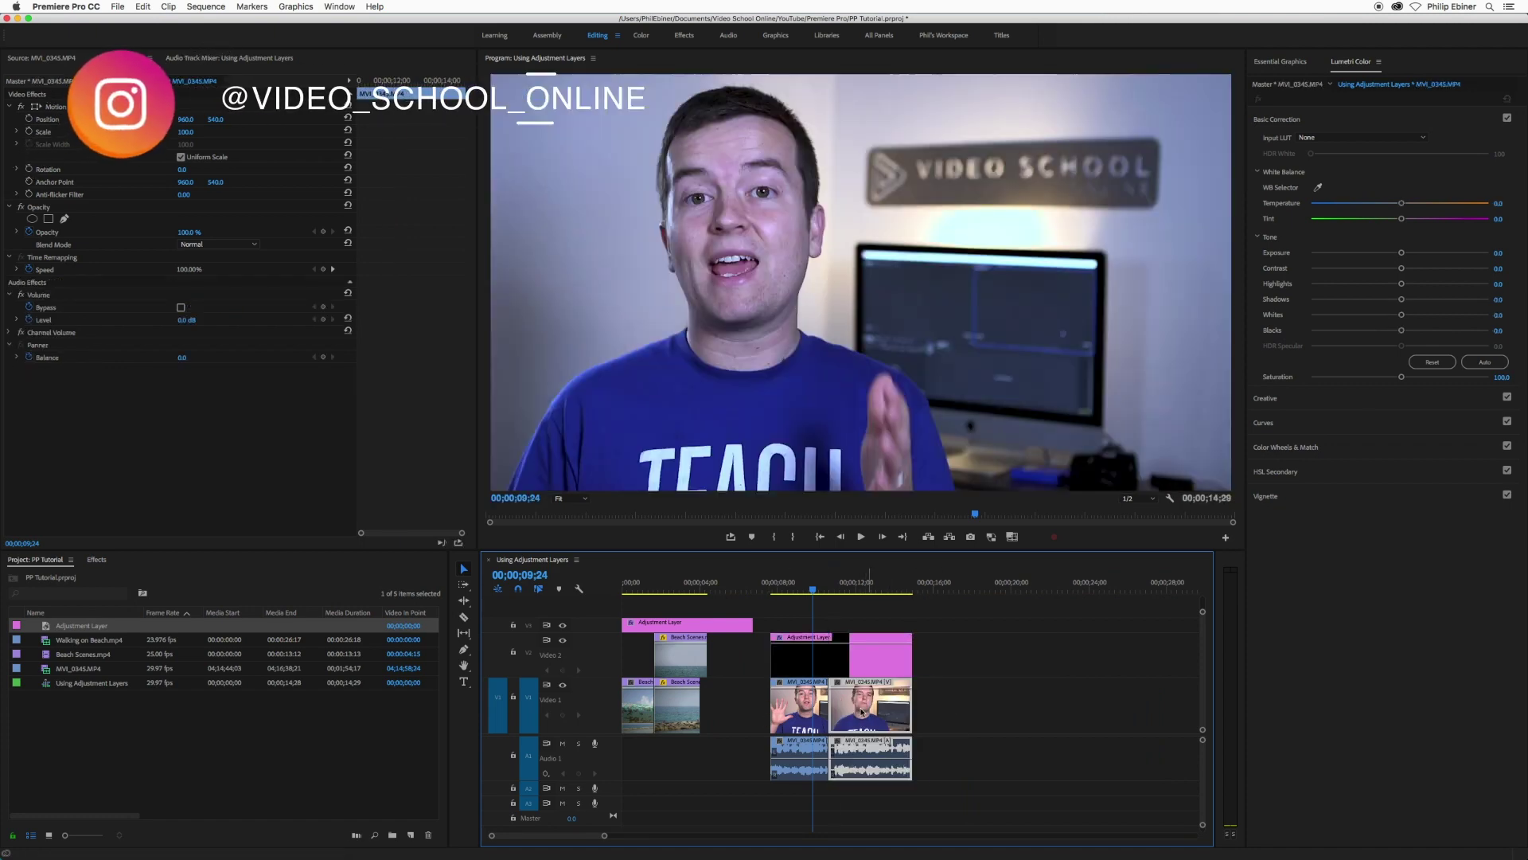
Place the Beach Scenes clip on Video 3 as an inset above the talking-head footage.
drag(691, 678, 833, 625)
click(785, 582)
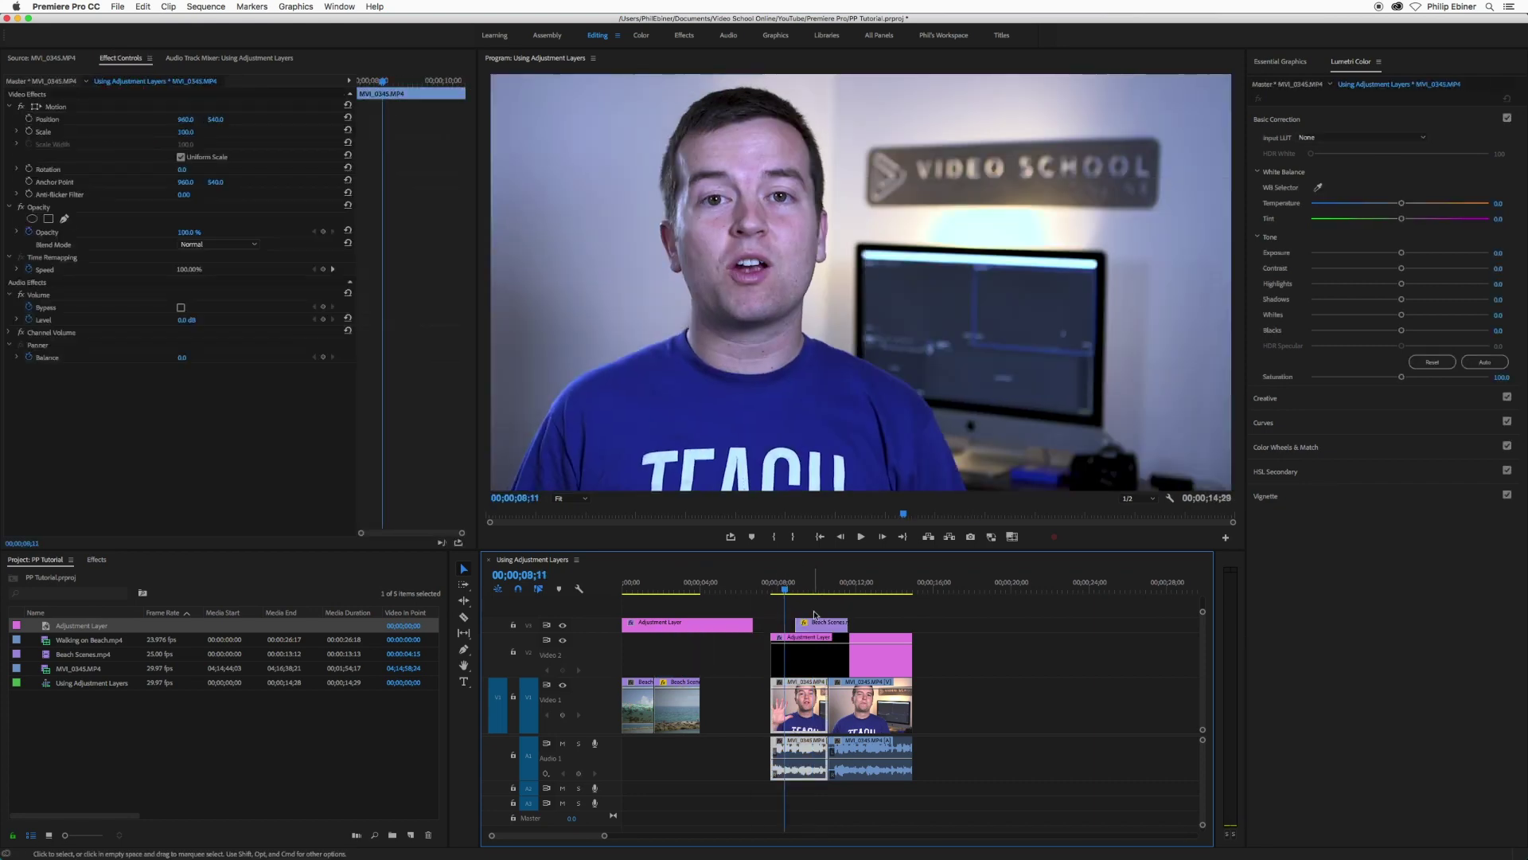
click(797, 585)
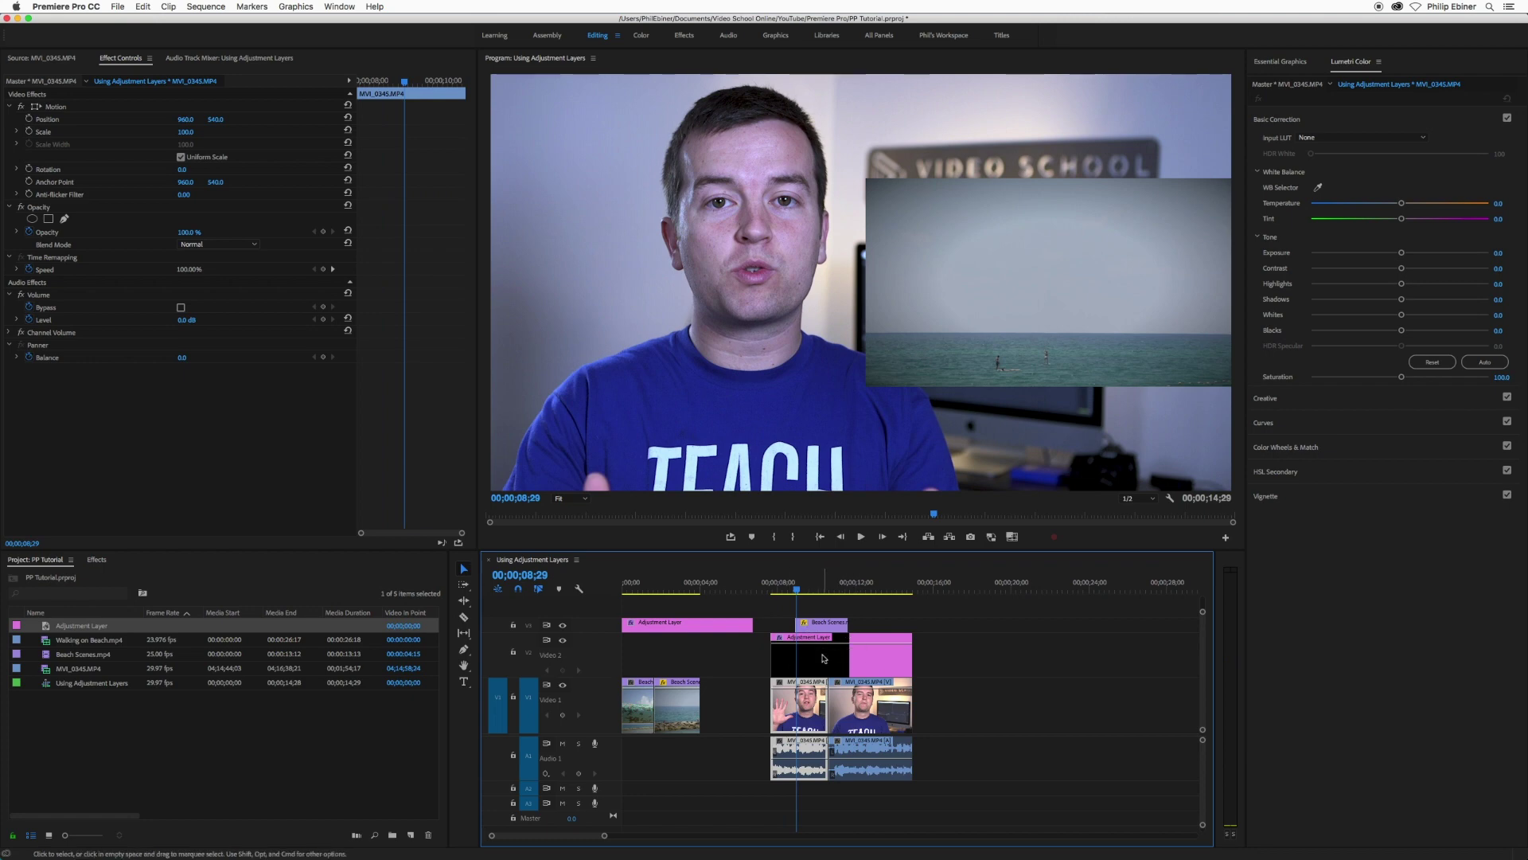
click(823, 657)
drag(799, 589, 785, 590)
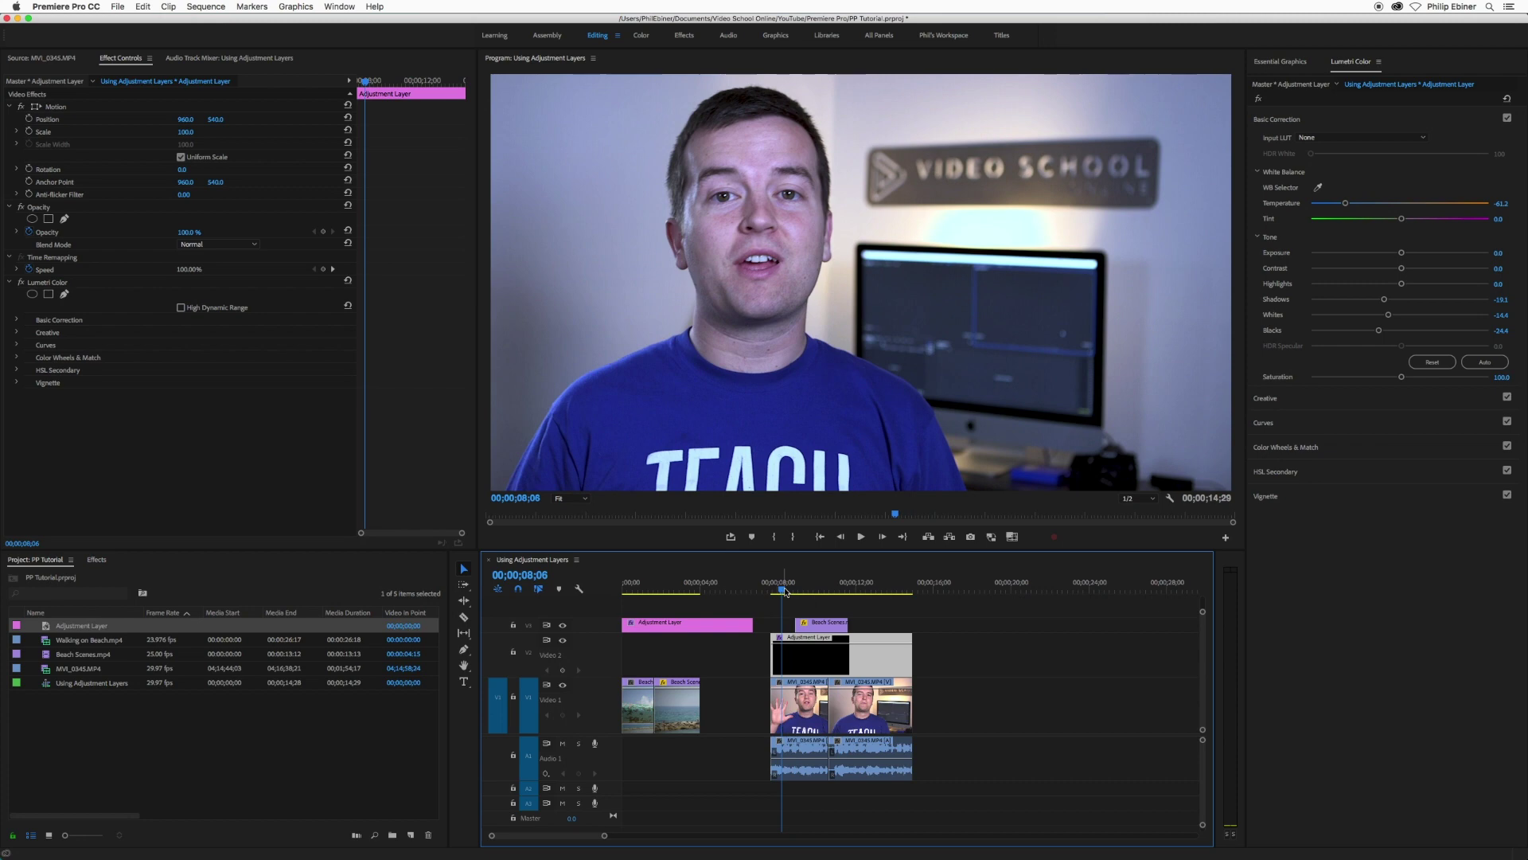
Mute Audio 1 and play back the edit past the beach inset.
click(563, 743)
key(space)
drag(827, 588, 872, 618)
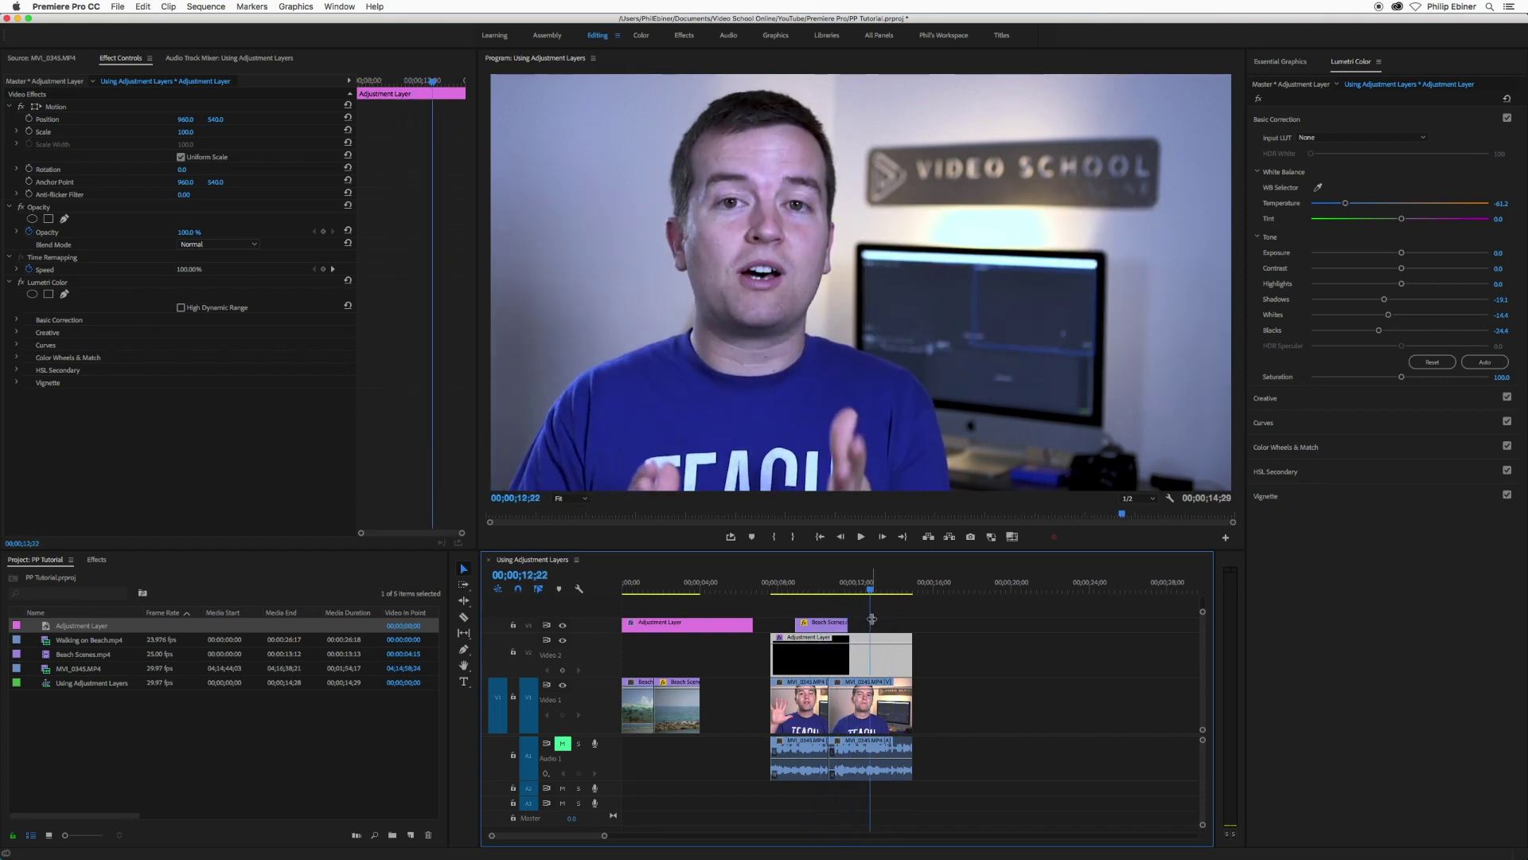